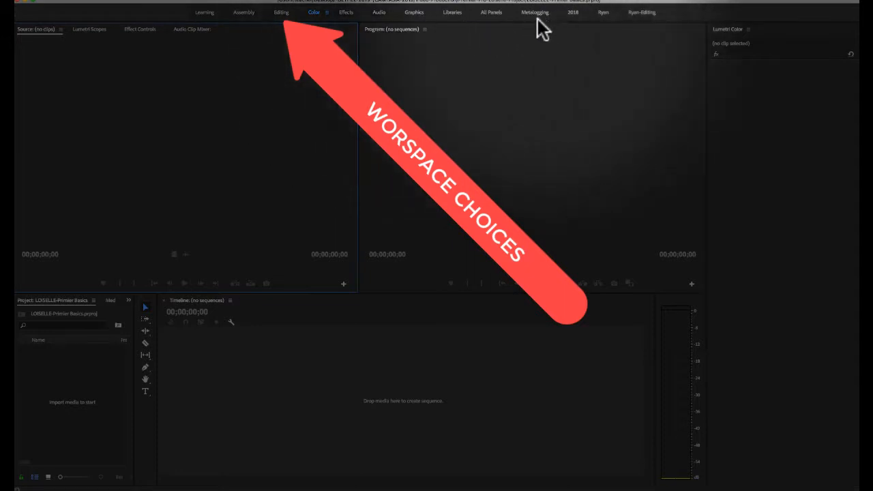
- Switch to the Editing workspace and open the media import dialog for the empty project
{"action": "left_click", "coordinate": [283, 12]}
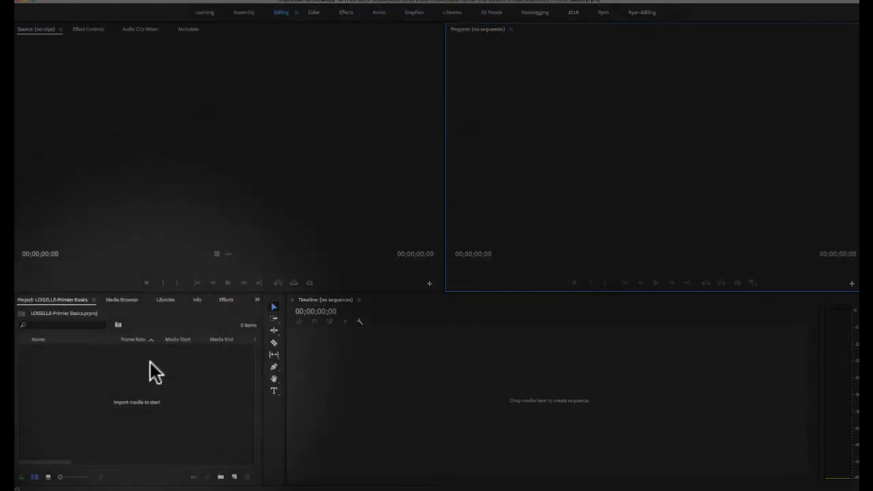
{"action": "left_click", "coordinate": [140, 372]}
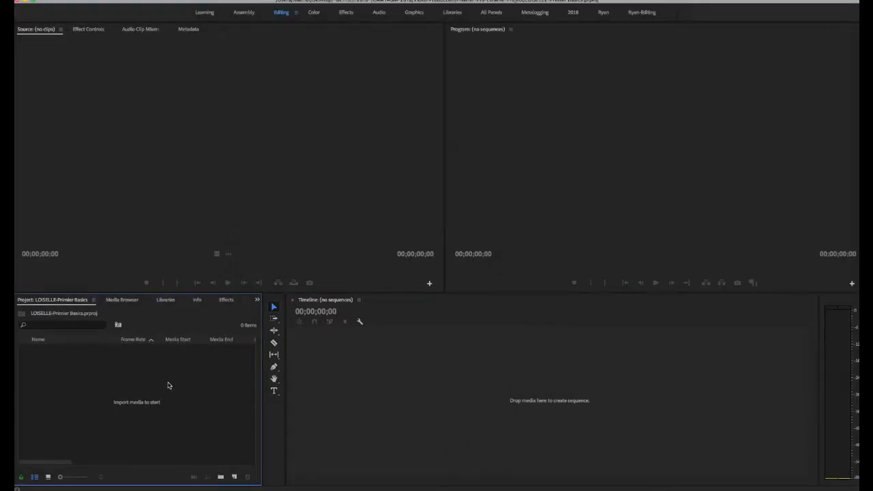
{"action": "left_click", "coordinate": [100, 0]}
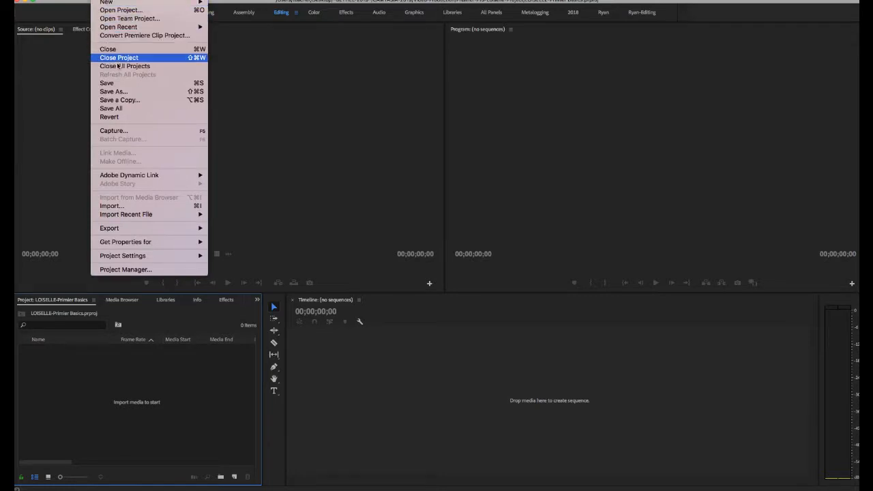
{"action": "left_click", "coordinate": [146, 207]}
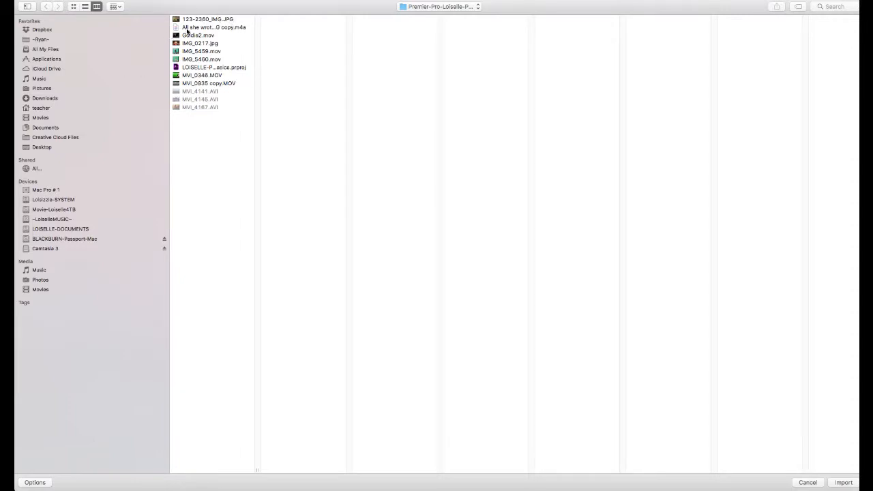
- Import 123-2360_IMG.JPG, the All she wrote audio, Goldie2.mov, IMG_0217.jpg, IMG_5459.mov, IMG_5460.mov, MVI_0346.MOV and MVI_0835 copy.MOV into the project
{"action": "left_click", "coordinate": [223, 19]}
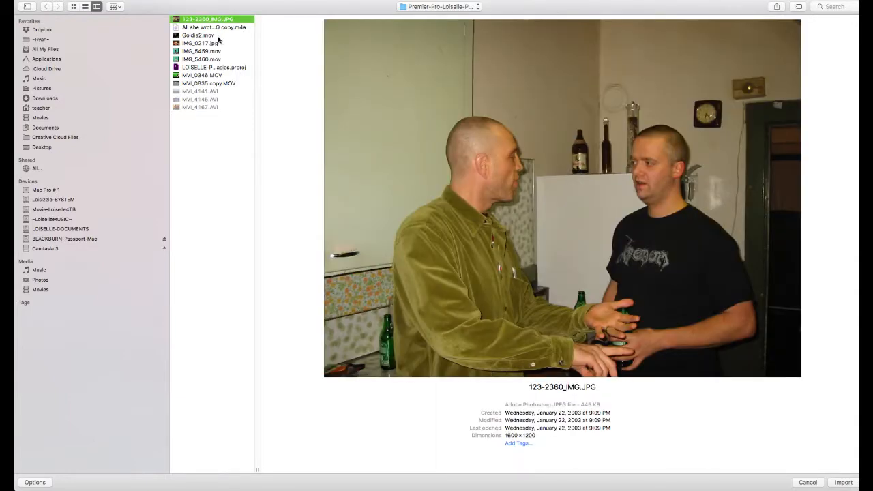
{"action": "left_click", "coordinate": [219, 28], "text": "shift"}
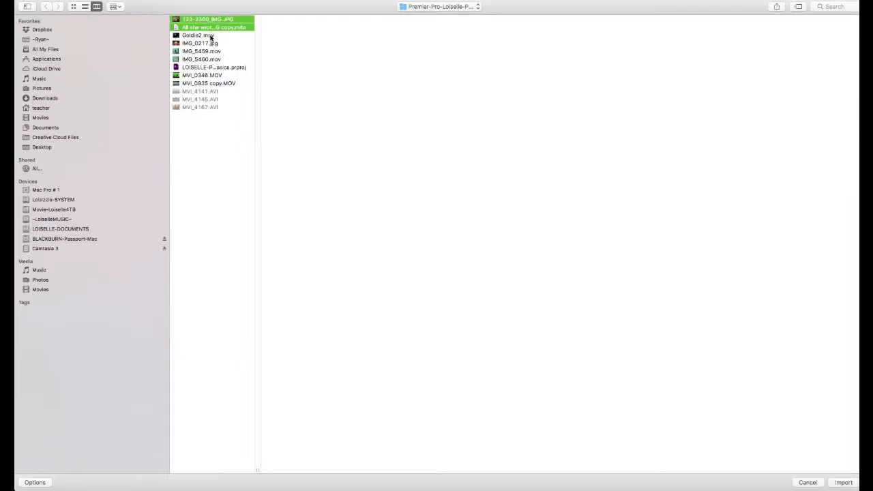
{"action": "left_click", "coordinate": [211, 36], "text": "shift"}
{"action": "left_click", "coordinate": [213, 44], "text": "shift"}
{"action": "left_click", "coordinate": [216, 52], "text": "shift"}
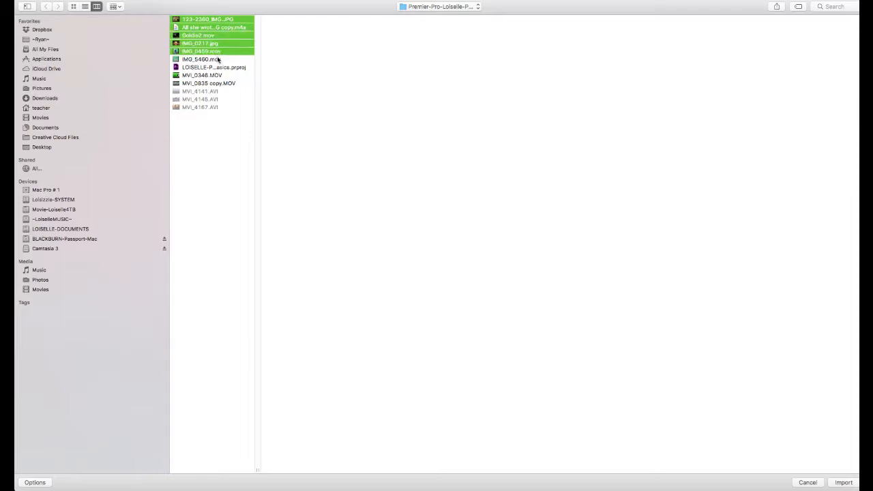
{"action": "left_click", "coordinate": [217, 60], "text": "shift"}
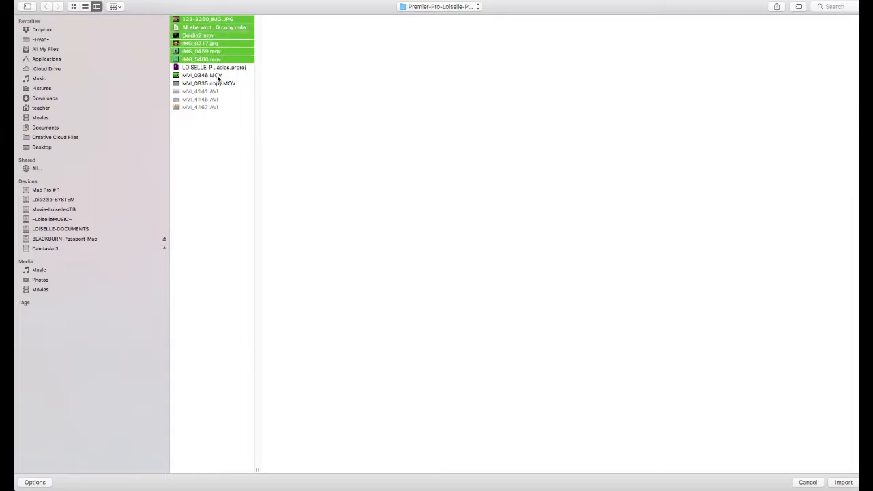
{"action": "left_click", "coordinate": [216, 76], "text": "super"}
{"action": "left_click", "coordinate": [222, 84], "text": "super"}
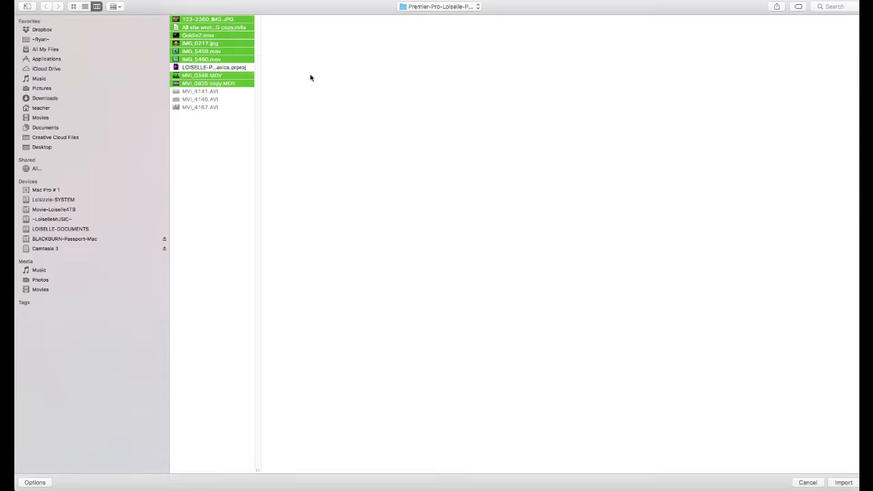
{"action": "left_click", "coordinate": [843, 483]}
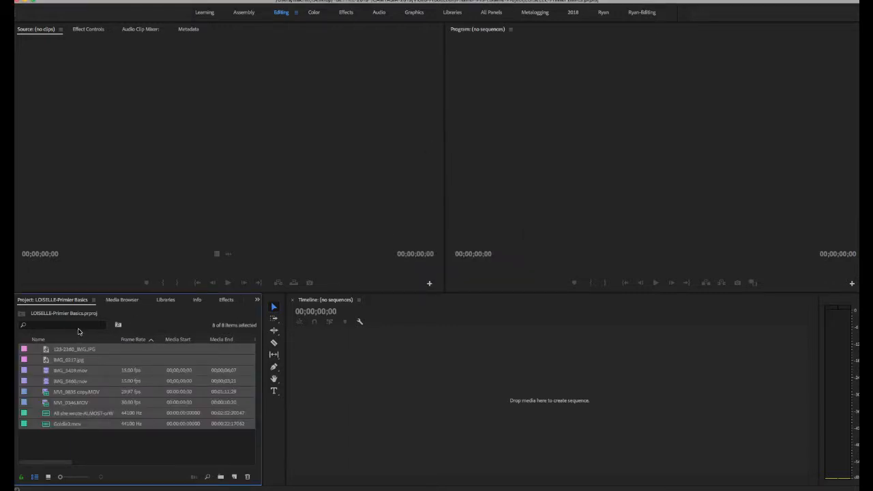
- Open the MVI_0835 copy.MOV clip from the project in the Source monitor
{"action": "left_click", "coordinate": [102, 446]}
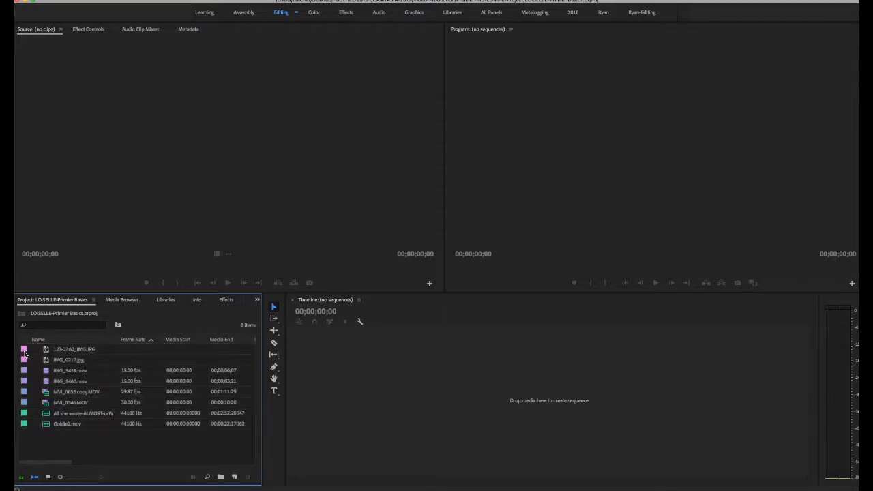
{"action": "left_click", "coordinate": [83, 351]}
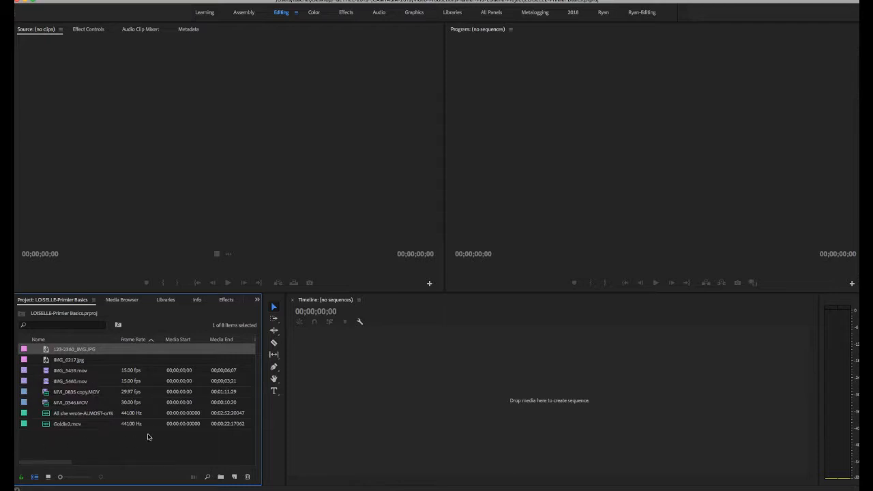
{"action": "left_click", "coordinate": [46, 395]}
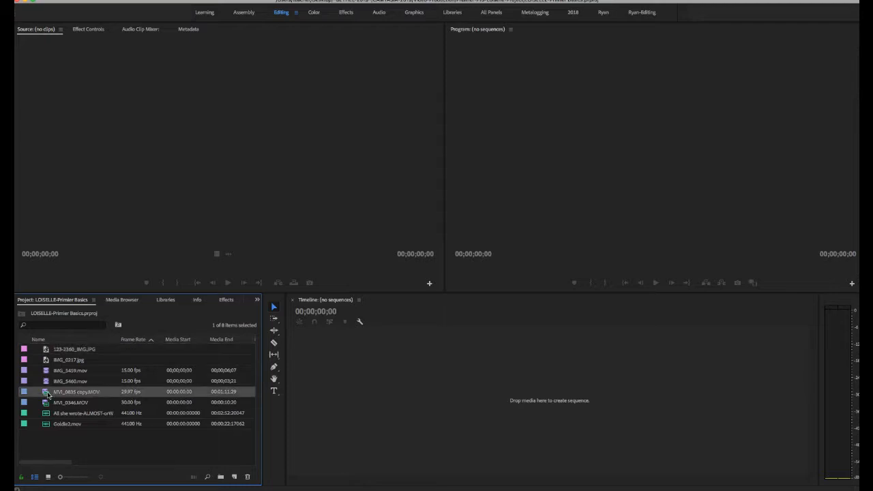
{"action": "double_click", "coordinate": [48, 394]}
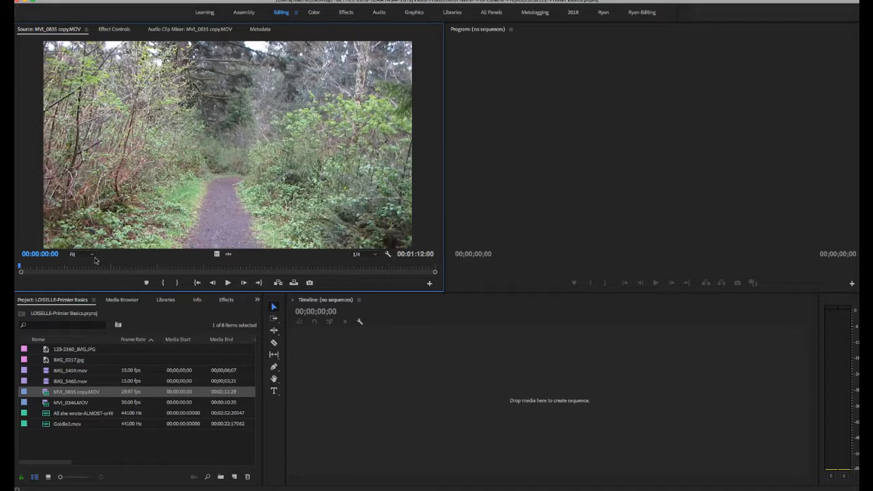
- Mark the source clip's In point at 00:00:06:27 and its Out point at 00:00:18:25
{"action": "mouse_move", "coordinate": [21, 270]}
{"action": "left_mouse_down"}
{"action": "mouse_move", "coordinate": [420, 270]}
{"action": "mouse_move", "coordinate": [19, 270]}
{"action": "left_mouse_up"}
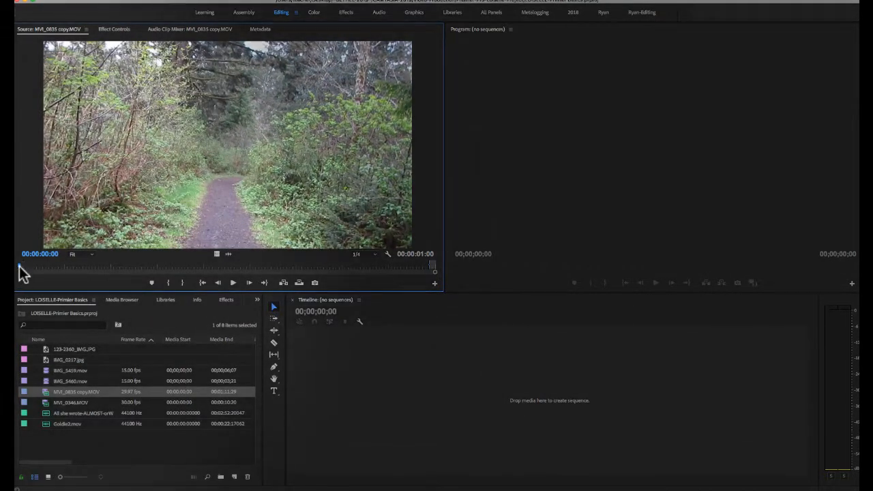
{"action": "left_click_drag", "start_coordinate": [20, 269], "coordinate": [58, 266]}
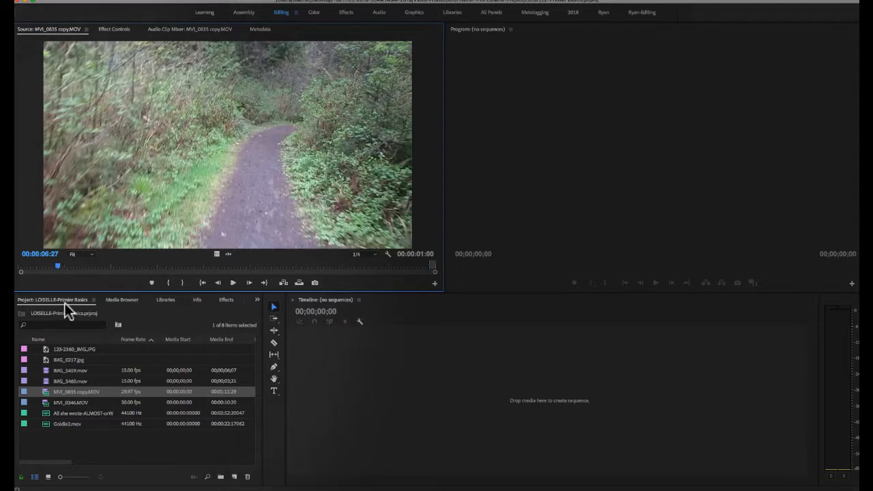
{"action": "key", "text": "i"}
{"action": "left_click", "coordinate": [67, 265]}
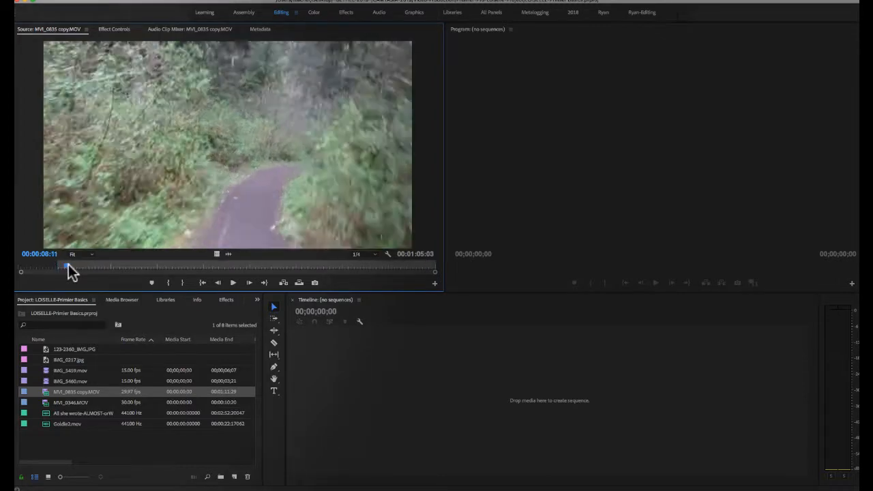
{"action": "left_click_drag", "start_coordinate": [68, 264], "coordinate": [130, 264]}
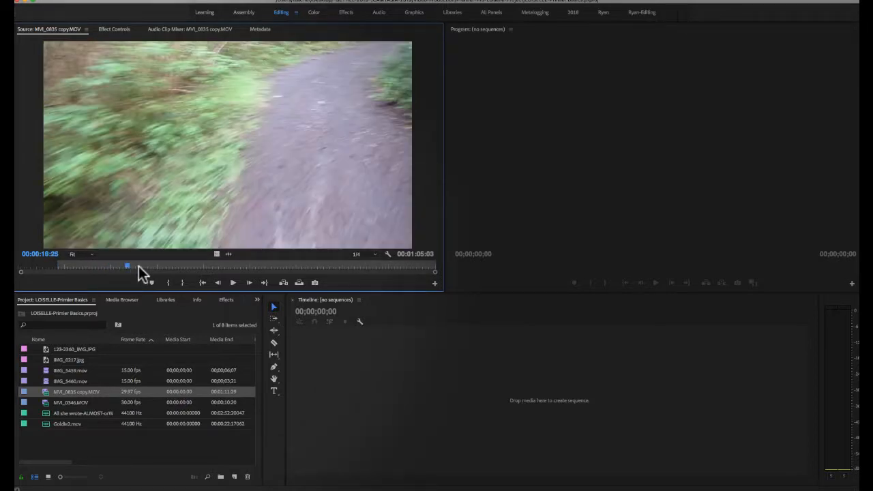
{"action": "key", "text": "o"}
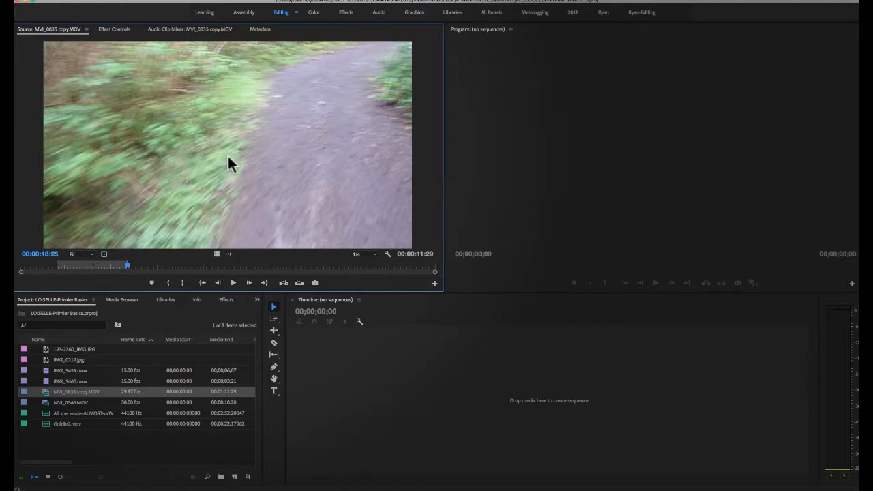
- Create a sequence by placing only the video of the marked source range in the empty timeline
{"action": "left_click_drag", "start_coordinate": [213, 167], "coordinate": [260, 189]}
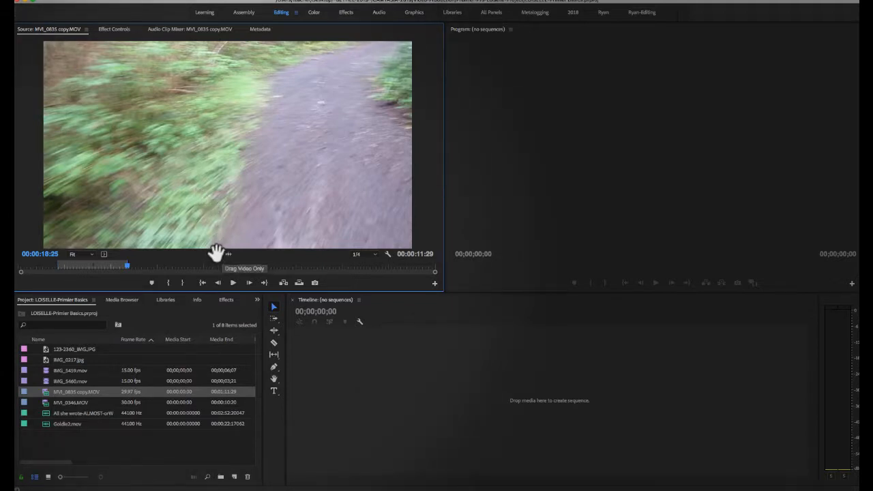
{"action": "left_click_drag", "start_coordinate": [216, 253], "coordinate": [331, 395]}
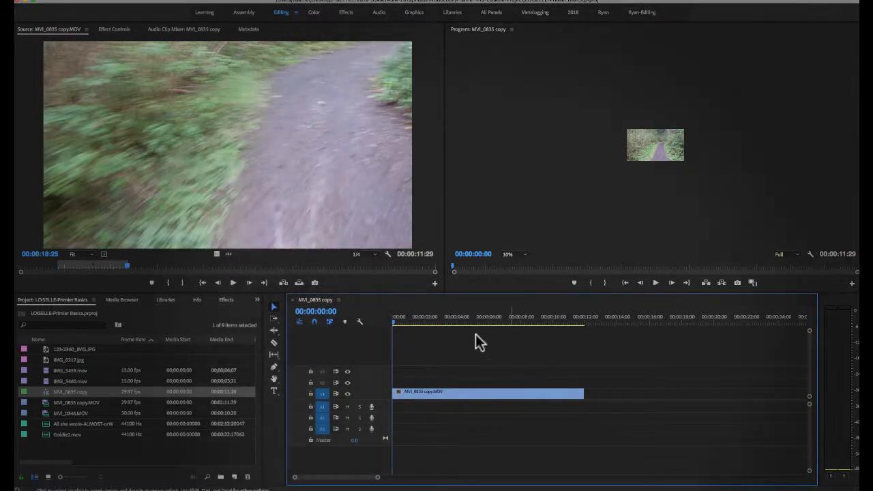
- Briefly play the start of the sequence and set the Program monitor's zoom level to Fit
{"action": "mouse_move", "coordinate": [394, 320]}
{"action": "left_mouse_down"}
{"action": "mouse_move", "coordinate": [410, 323]}
{"action": "mouse_move", "coordinate": [399, 323]}
{"action": "left_mouse_up"}
{"action": "left_click", "coordinate": [656, 282]}
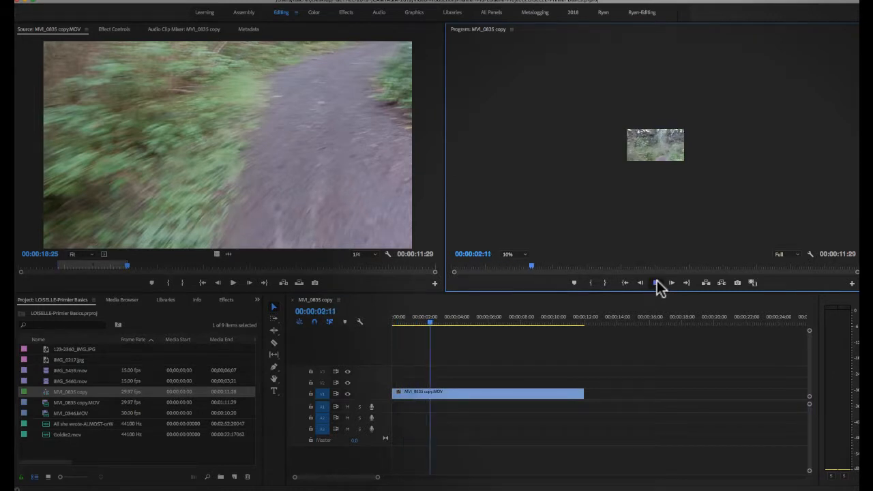
{"action": "left_click", "coordinate": [656, 282]}
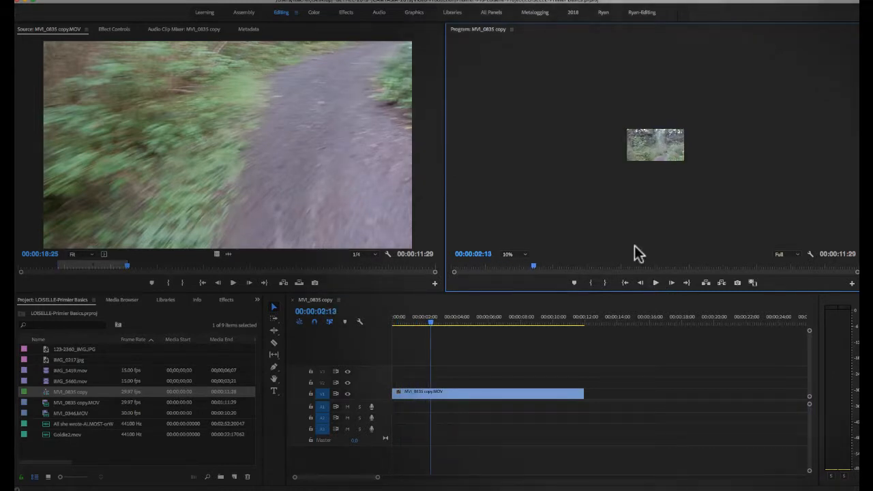
{"action": "left_click", "coordinate": [524, 254]}
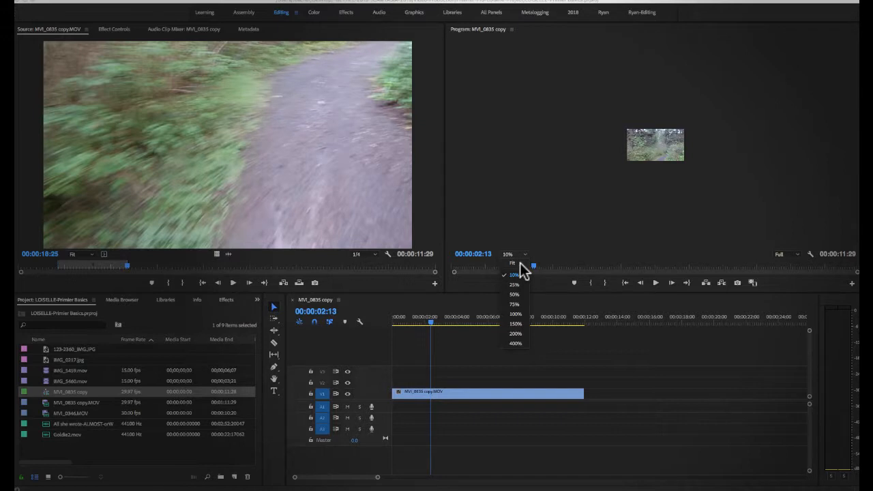
{"action": "left_click", "coordinate": [518, 263]}
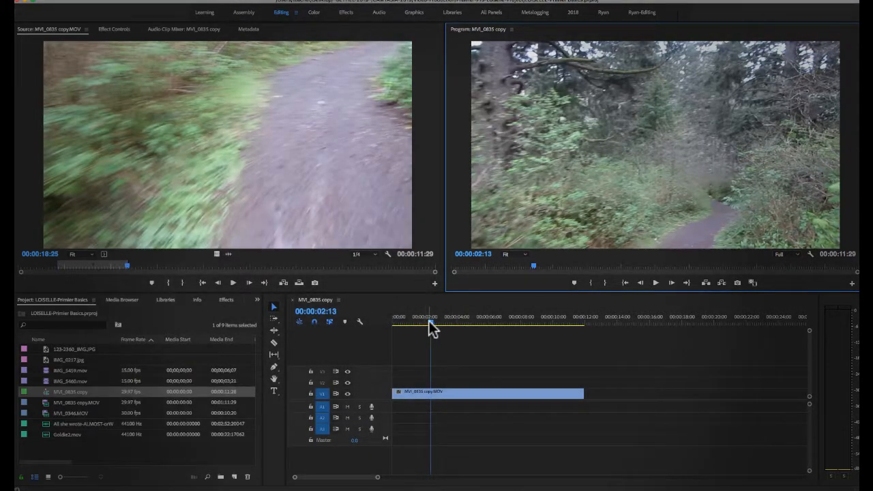
- Mark the source clip from 00:00:25:08 to 00:00:47:05 and append only its video directly after the first clip on V1
{"action": "left_click_drag", "start_coordinate": [429, 320], "coordinate": [585, 335]}
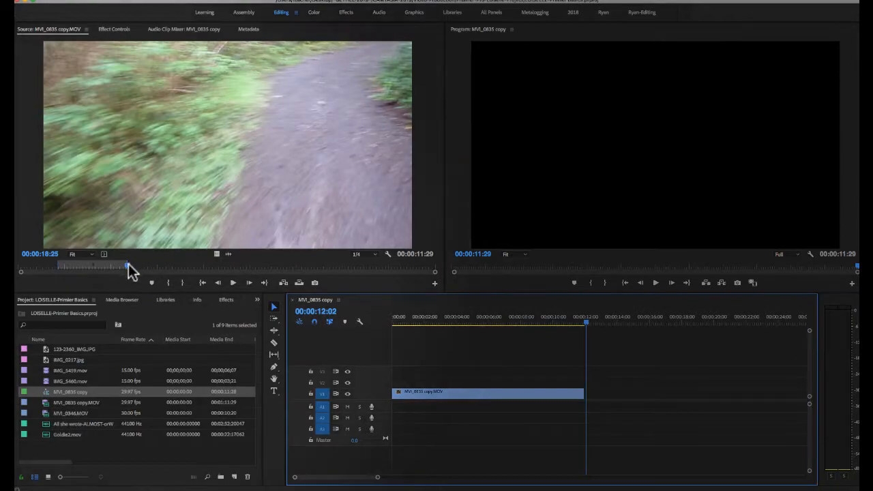
{"action": "left_click_drag", "start_coordinate": [131, 270], "coordinate": [164, 266]}
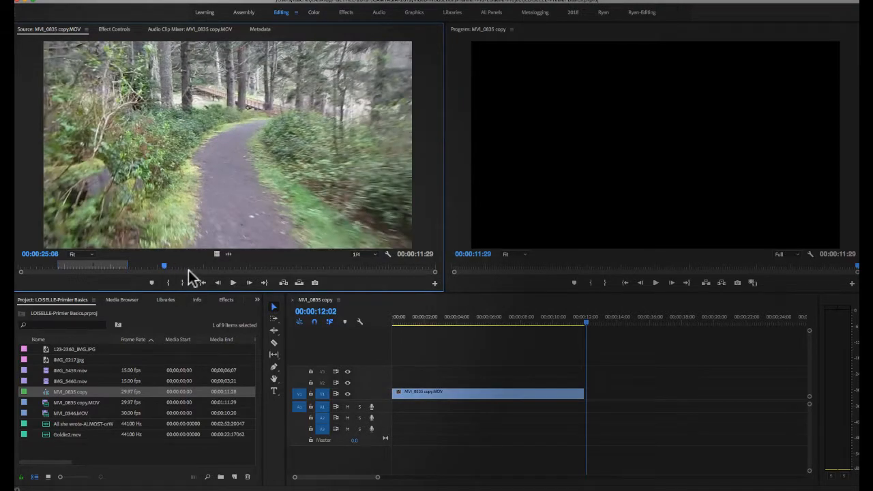
{"action": "key", "text": "i"}
{"action": "left_click_drag", "start_coordinate": [171, 265], "coordinate": [291, 268]}
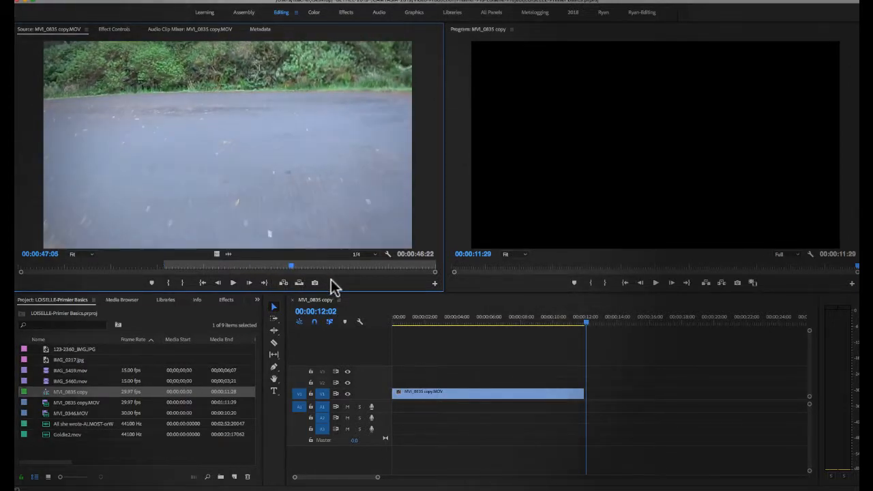
{"action": "key", "text": "o"}
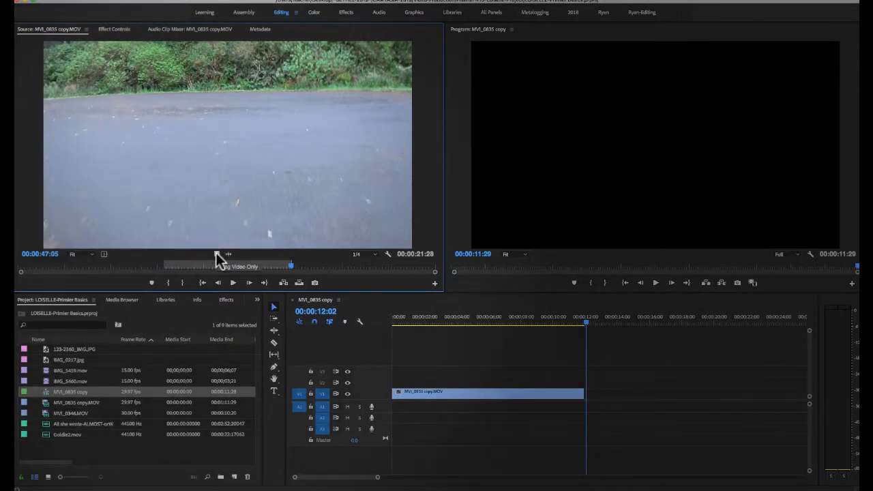
{"action": "left_click_drag", "start_coordinate": [216, 253], "coordinate": [605, 432]}
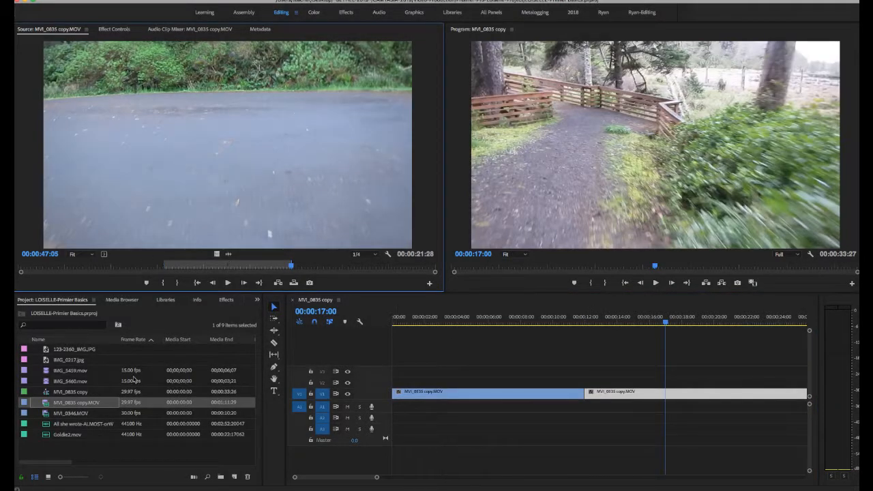
- Open the All she wrote audio file in the Source monitor and place it at the start of audio track A3
{"action": "left_click", "coordinate": [61, 437]}
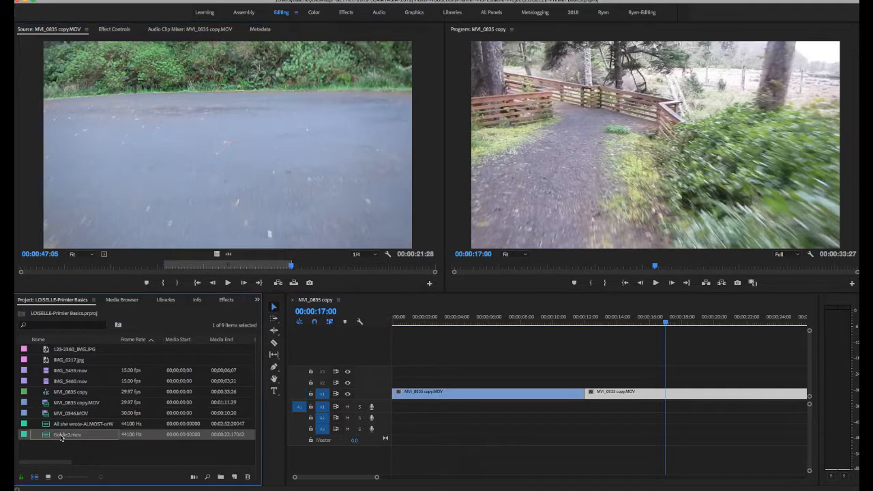
{"action": "double_click", "coordinate": [49, 427]}
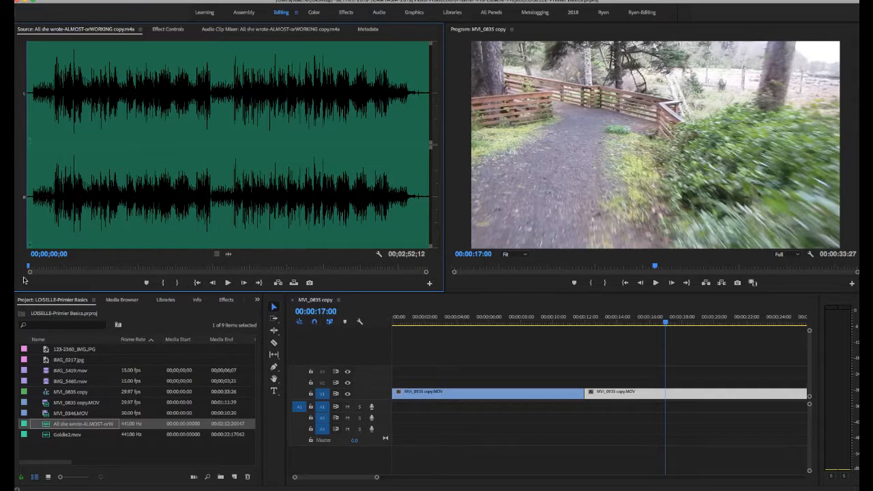
{"action": "mouse_move", "coordinate": [30, 267]}
{"action": "left_mouse_down"}
{"action": "mouse_move", "coordinate": [138, 260]}
{"action": "mouse_move", "coordinate": [23, 270]}
{"action": "left_mouse_up"}
{"action": "left_click_drag", "start_coordinate": [235, 255], "coordinate": [397, 427]}
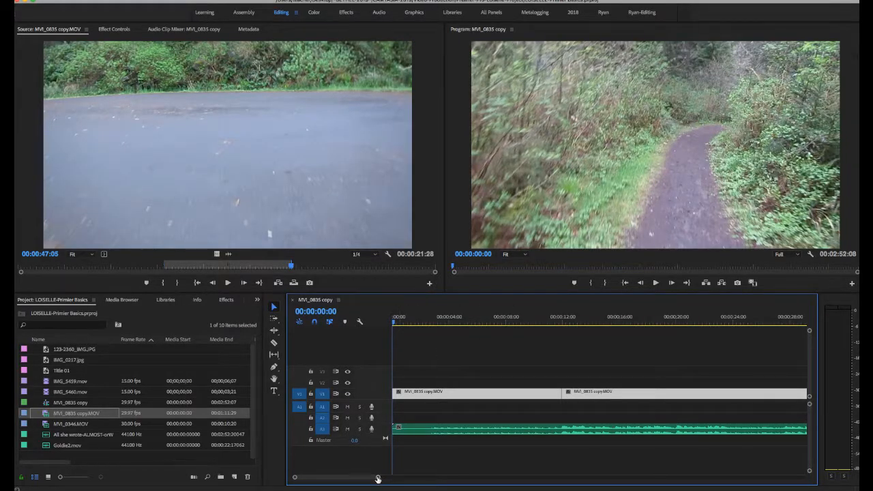
- Shift both video clips on V1 together so they start at about 4 seconds
{"action": "left_click_drag", "start_coordinate": [378, 477], "coordinate": [432, 477]}
{"action": "left_click_drag", "start_coordinate": [425, 379], "coordinate": [542, 400]}
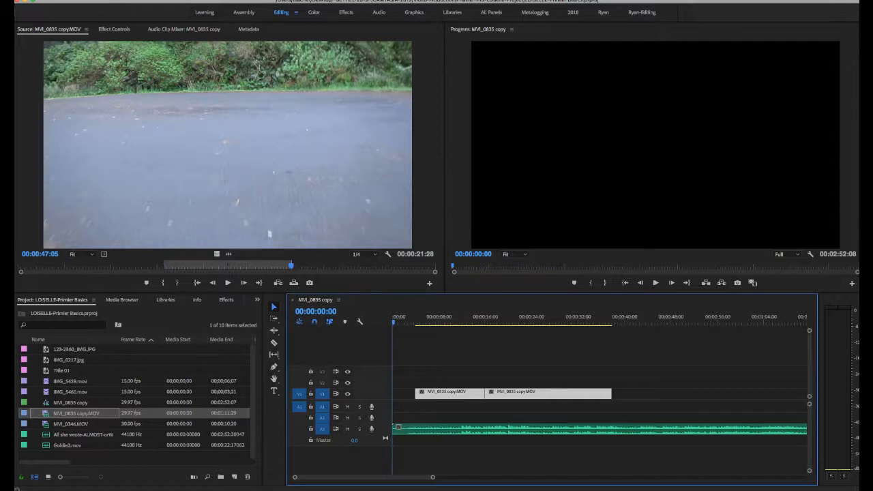
- Create a new legacy title named Title 02 with the default 1280 by 720 video settings
{"action": "left_click", "coordinate": [100, 0]}
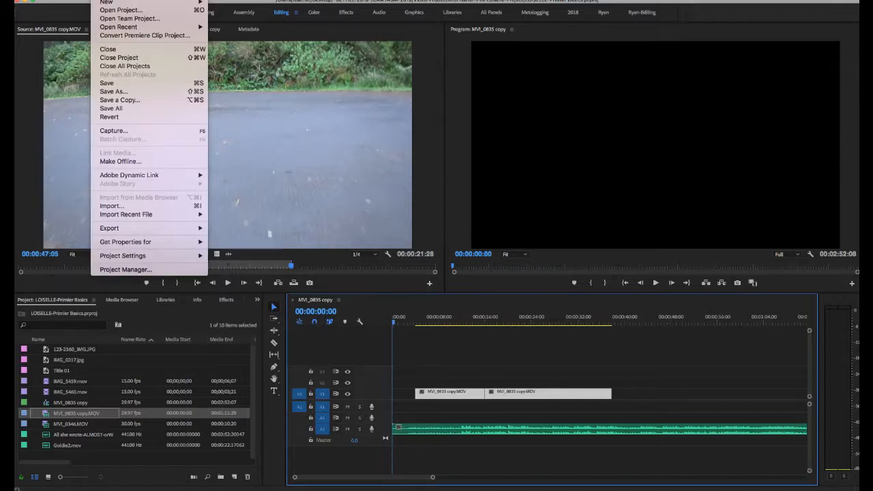
{"action": "mouse_move", "coordinate": [150, 2]}
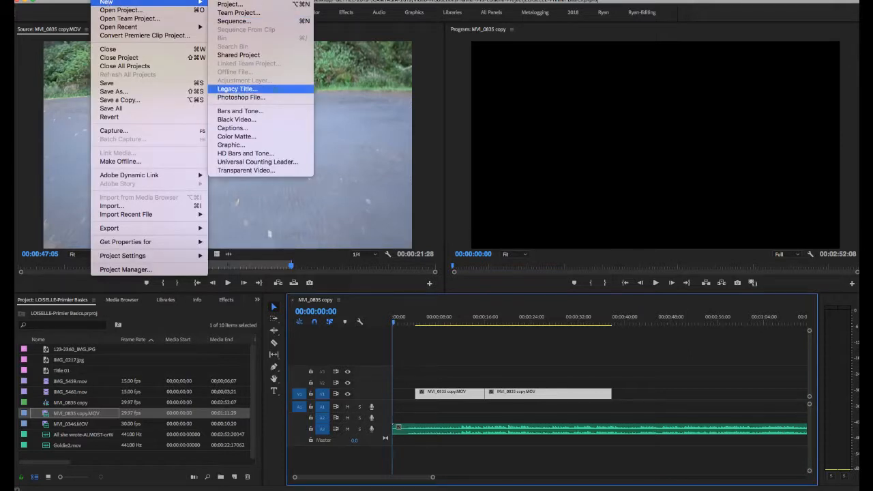
{"action": "left_click", "coordinate": [274, 87]}
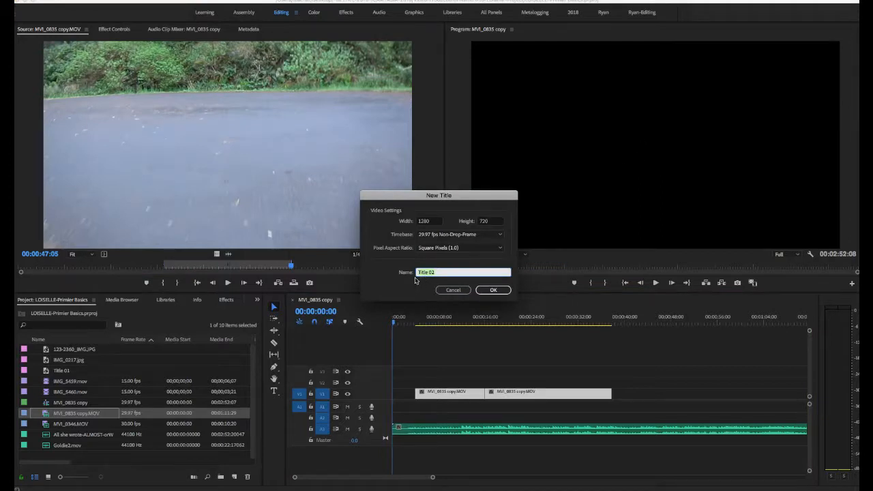
{"action": "left_click", "coordinate": [494, 292]}
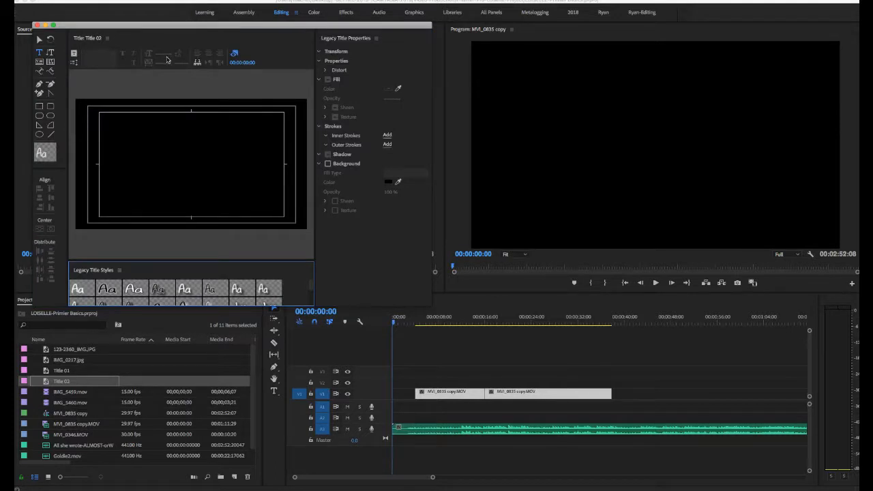
- Draw a text area about 1011 by 580 along the title-safe frame and enter MY MOVIE
{"action": "left_click", "coordinate": [39, 53]}
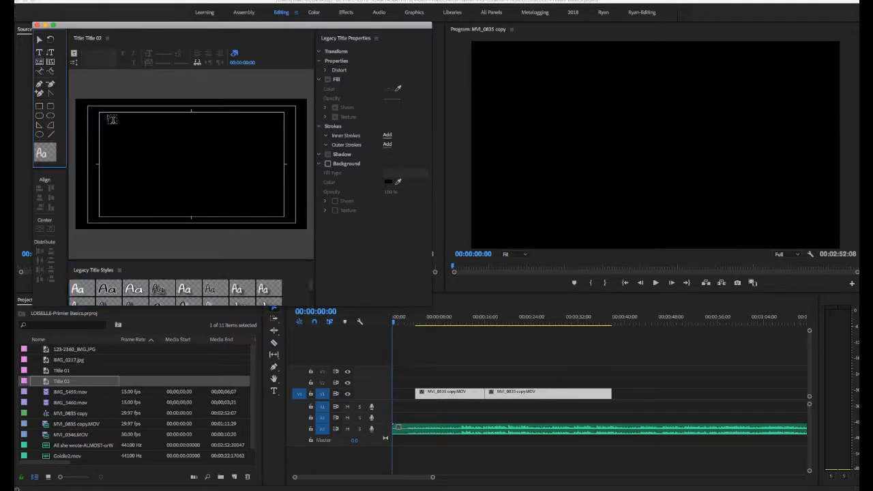
{"action": "left_click_drag", "start_coordinate": [100, 114], "coordinate": [283, 218]}
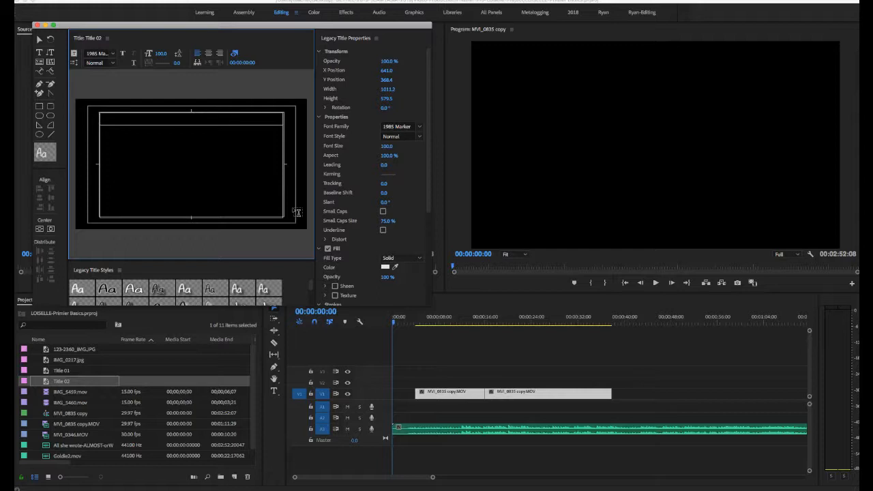
{"action": "type", "text": "MY MOVIE"}
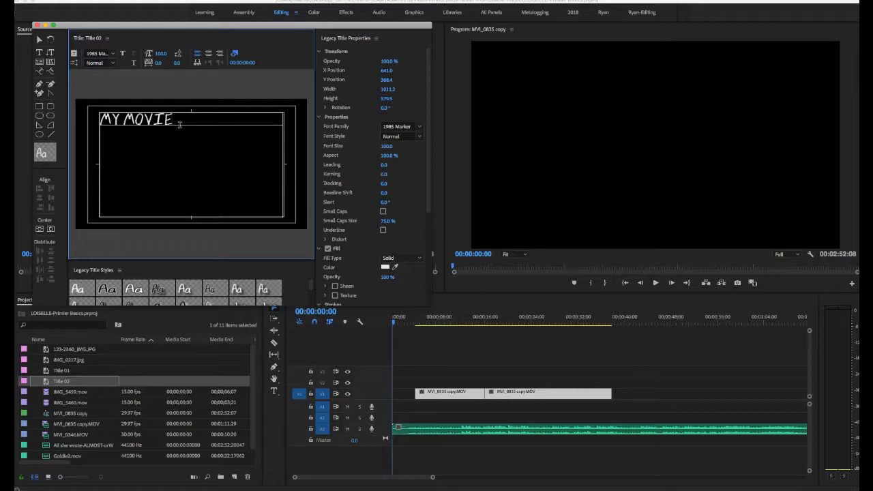
- Format the MY MOVIE text in the Abadi MT font at size 214 with centered alignment, and close the title editor
{"action": "left_click_drag", "start_coordinate": [101, 124], "coordinate": [92, 121]}
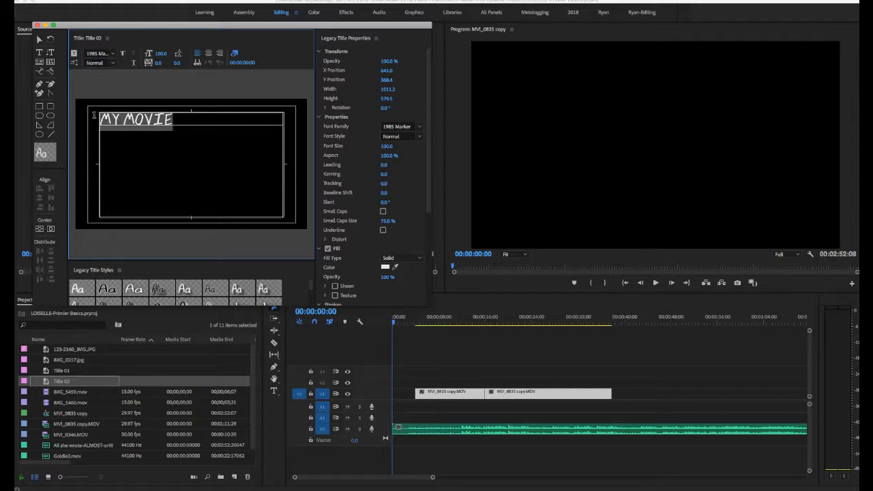
{"action": "left_click", "coordinate": [111, 54]}
{"action": "left_click", "coordinate": [113, 96]}
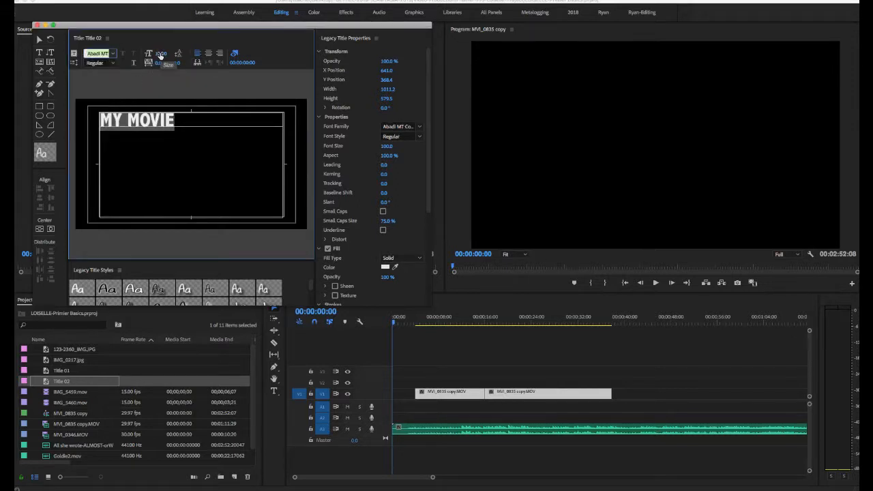
{"action": "left_click_drag", "start_coordinate": [160, 55], "coordinate": [201, 54]}
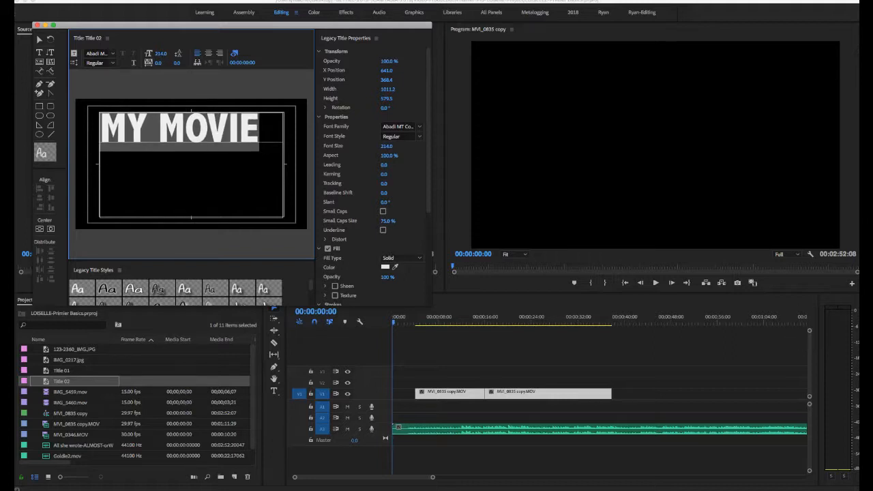
{"action": "left_click", "coordinate": [209, 53]}
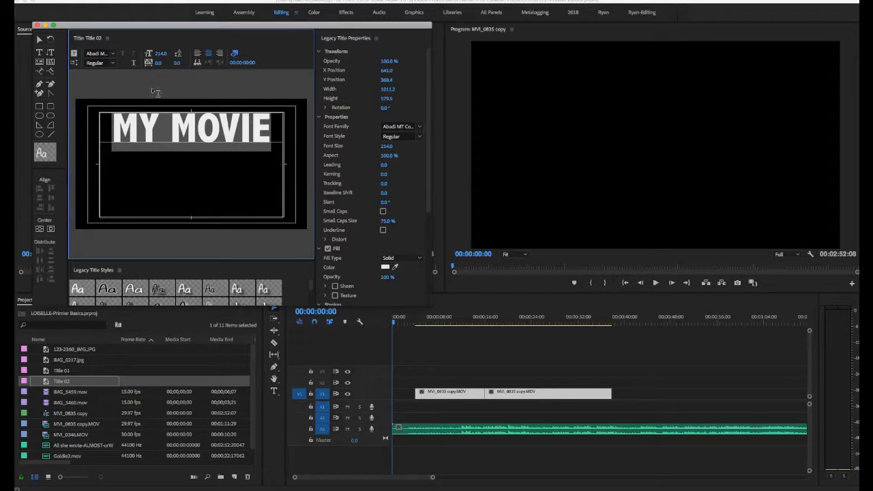
{"action": "left_click", "coordinate": [37, 24]}
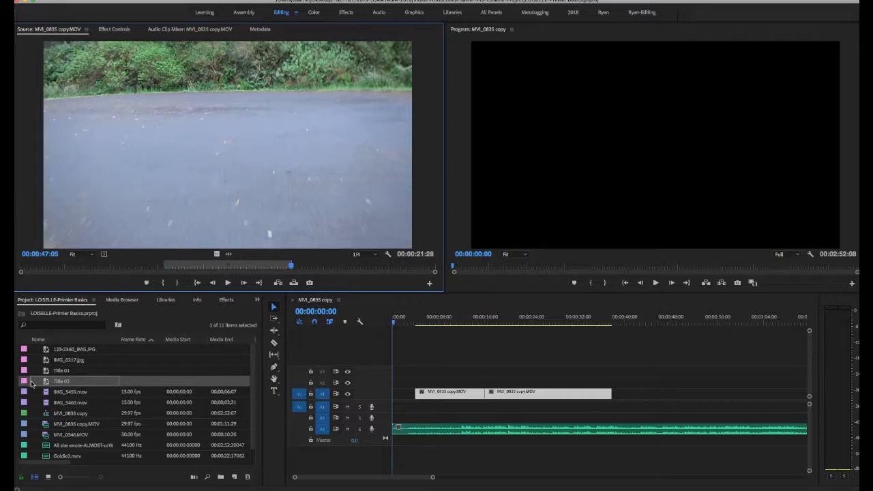
- Place Title 02 at the start of V3 and extend its end to about 9 seconds, over the first video clip
{"action": "left_click", "coordinate": [60, 382]}
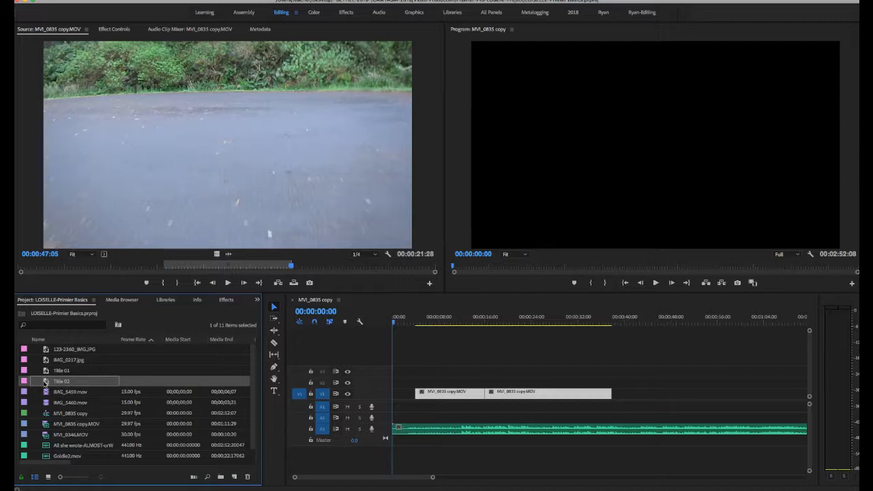
{"action": "left_click_drag", "start_coordinate": [46, 384], "coordinate": [398, 376]}
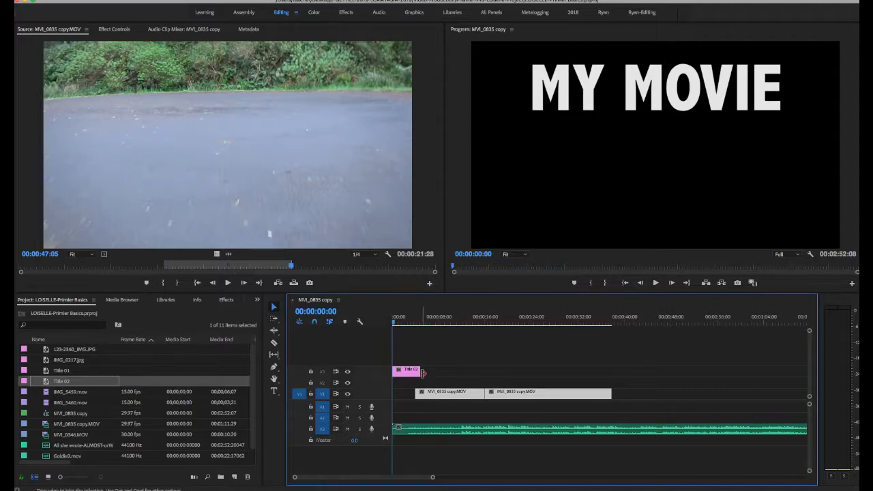
{"action": "left_click_drag", "start_coordinate": [418, 371], "coordinate": [445, 372]}
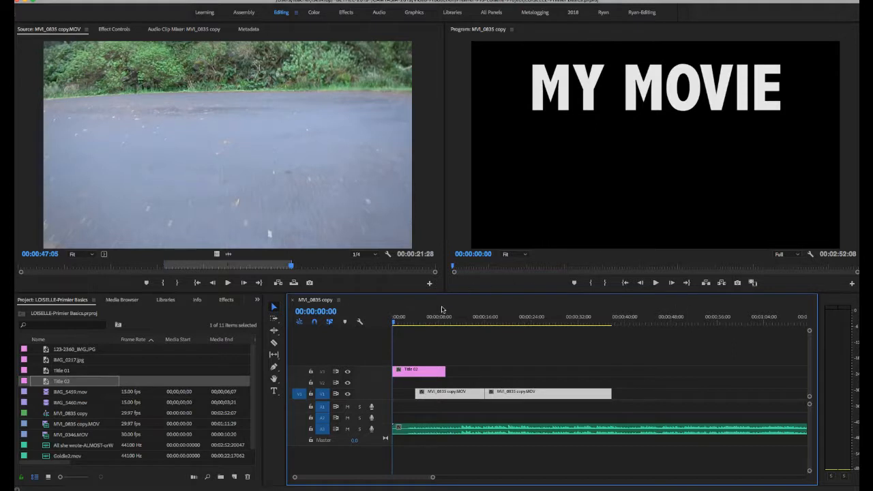
- Scrub from the sequence start to 00:00:05:16 to preview the title over black and over the first video clip
{"action": "left_click", "coordinate": [394, 324]}
{"action": "left_click_drag", "start_coordinate": [394, 324], "coordinate": [397, 324]}
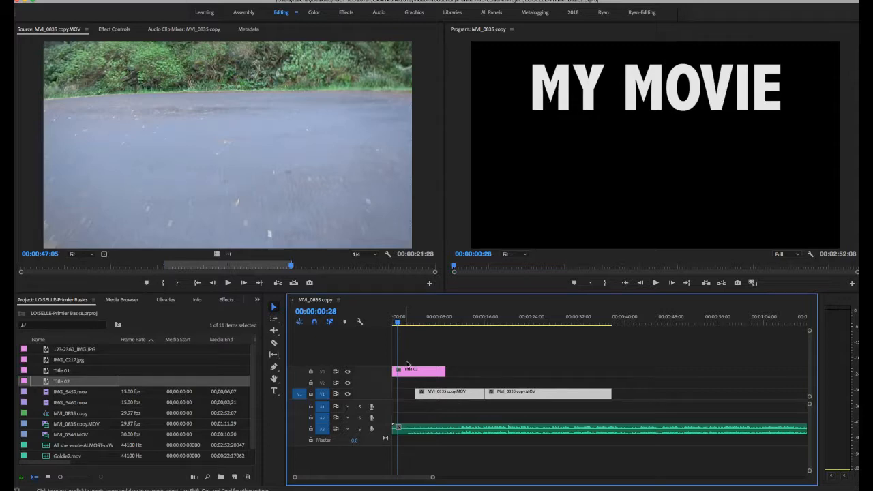
{"action": "left_click_drag", "start_coordinate": [398, 323], "coordinate": [424, 325]}
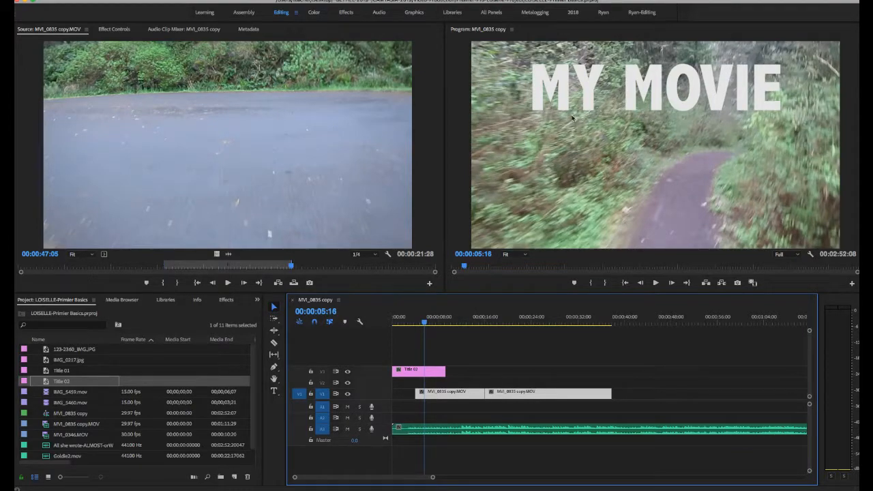
- Move the playhead to 00:00:38:08, just past the second video clip, and create a legacy title named End Credits
{"action": "left_click_drag", "start_coordinate": [426, 325], "coordinate": [614, 325]}
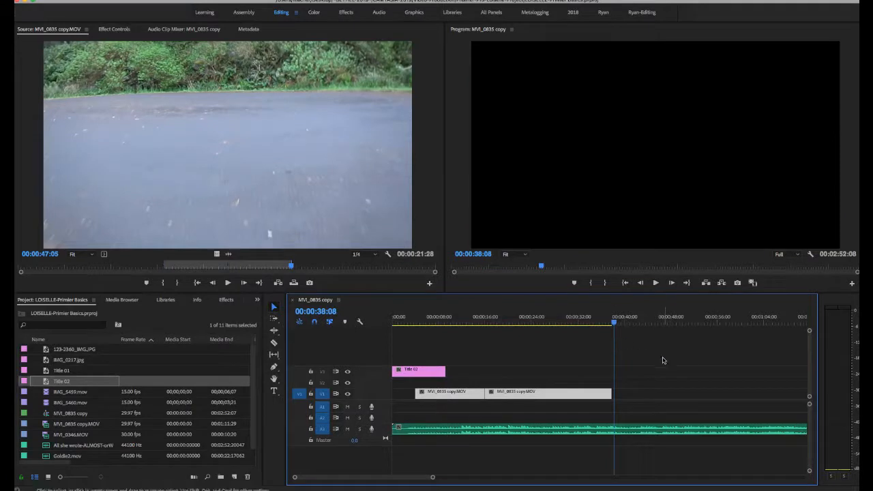
{"action": "left_click", "coordinate": [98, 1]}
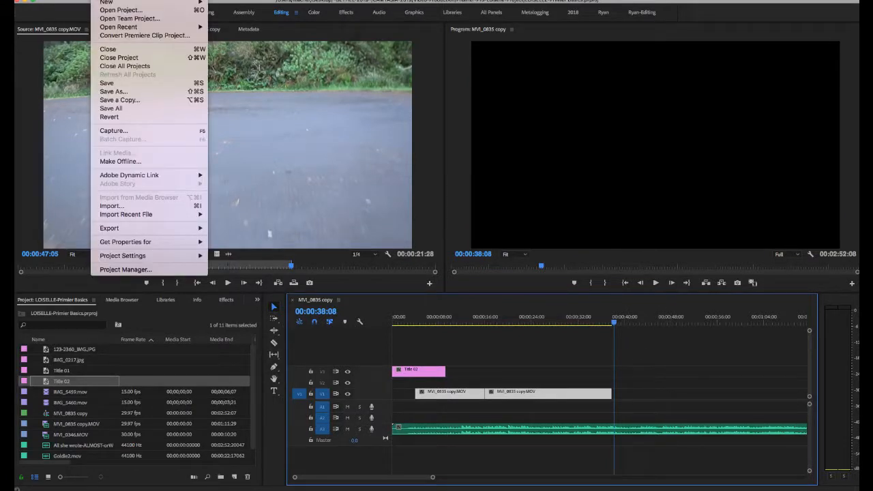
{"action": "mouse_move", "coordinate": [102, 2]}
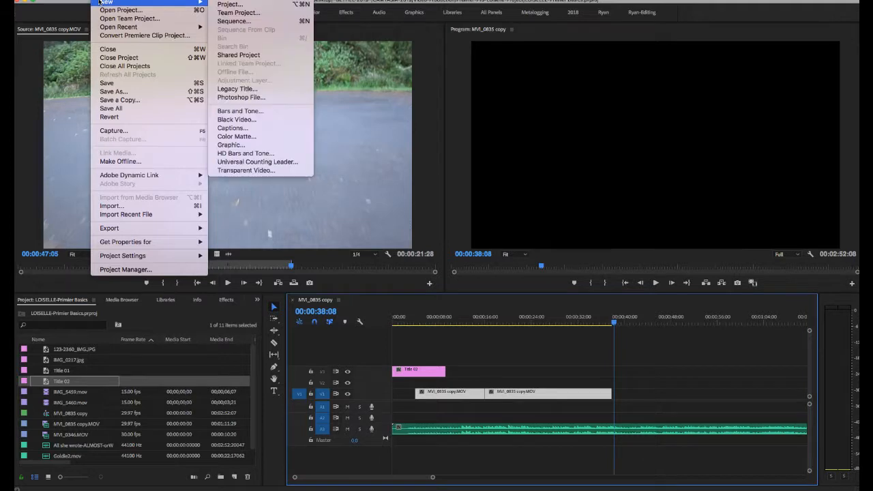
{"action": "left_click", "coordinate": [259, 90]}
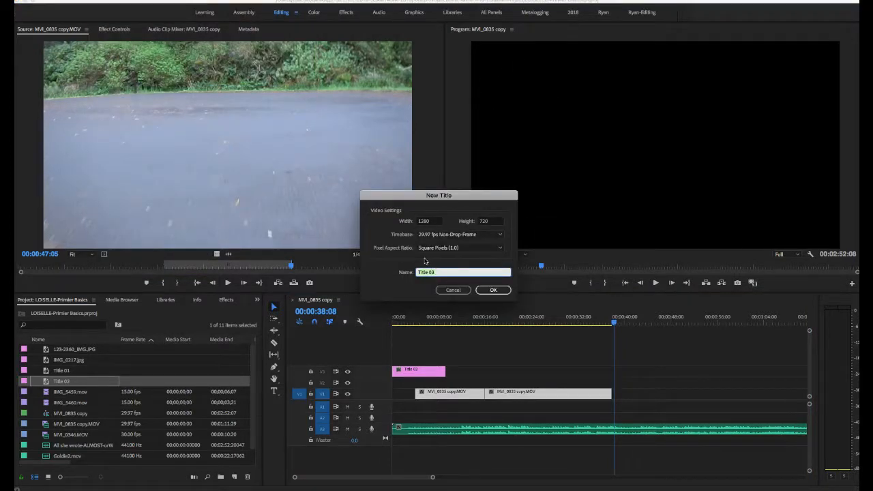
{"action": "type", "text": "End Credits"}
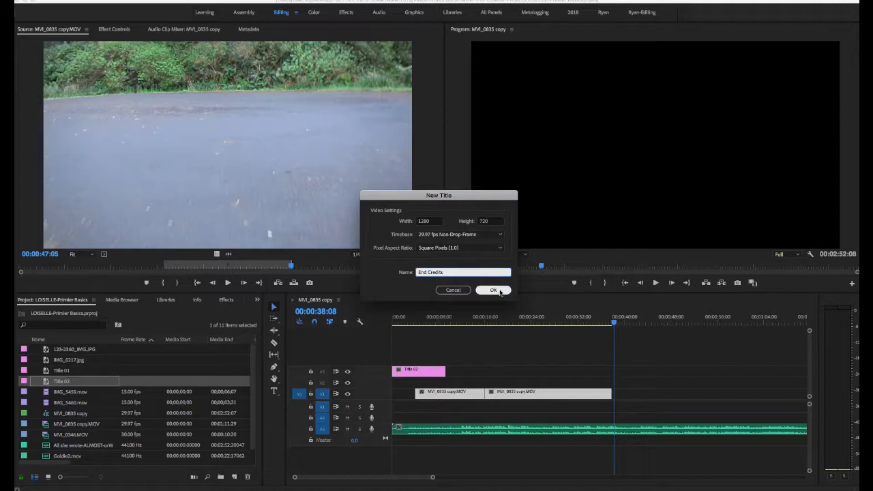
{"action": "left_click", "coordinate": [493, 290]}
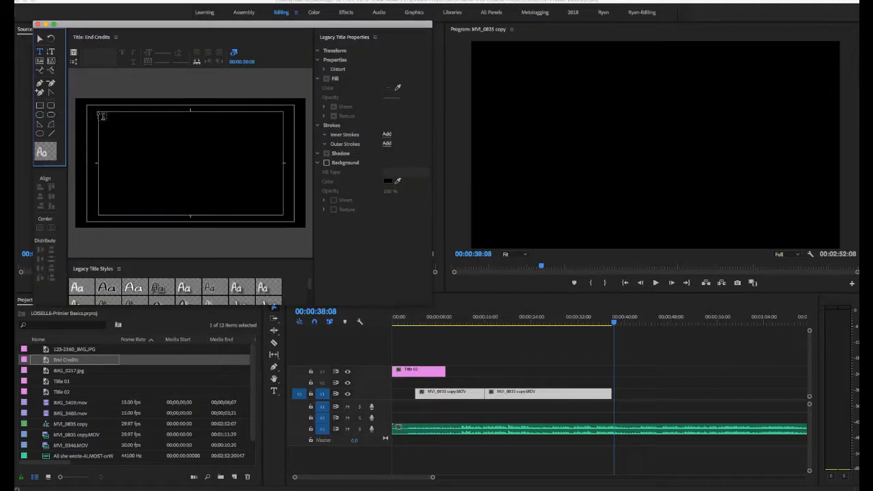
- Paste the credits text into a text area about 1020 by 570 along the title-safe frame, and center it at font size 60
{"action": "left_click_drag", "start_coordinate": [99, 112], "coordinate": [282, 215]}
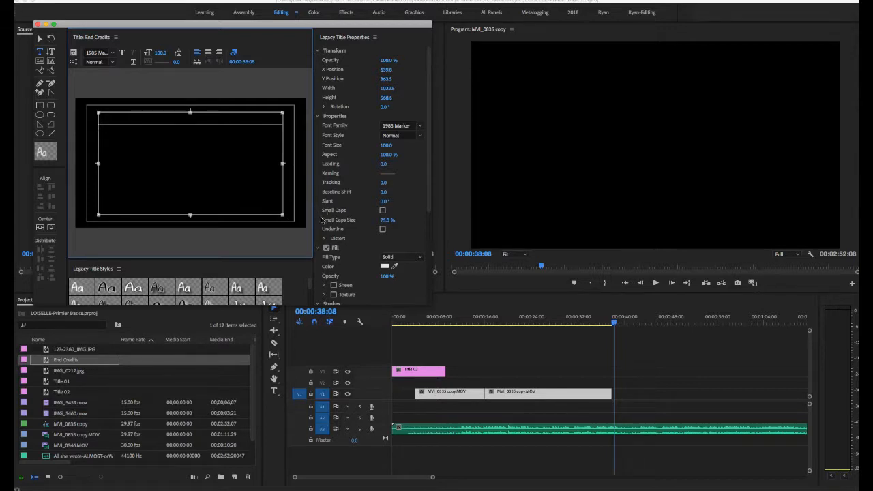
{"action": "key", "text": "super+v"}
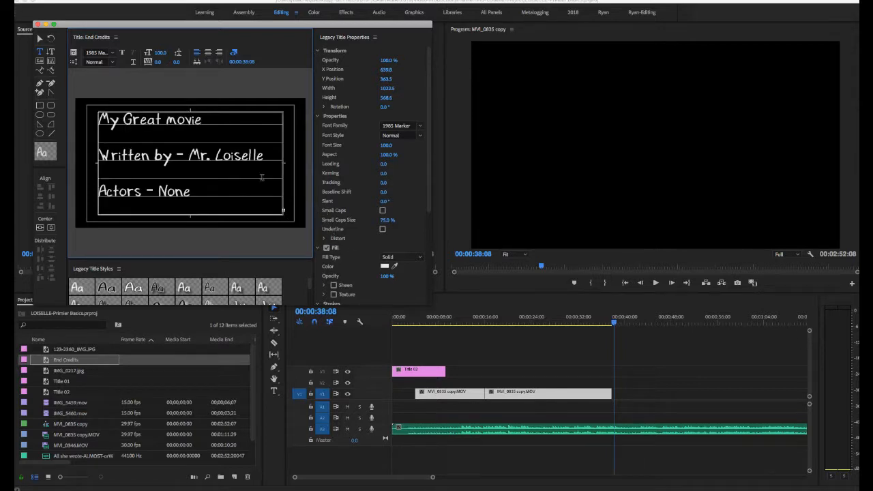
{"action": "key", "text": "super+a"}
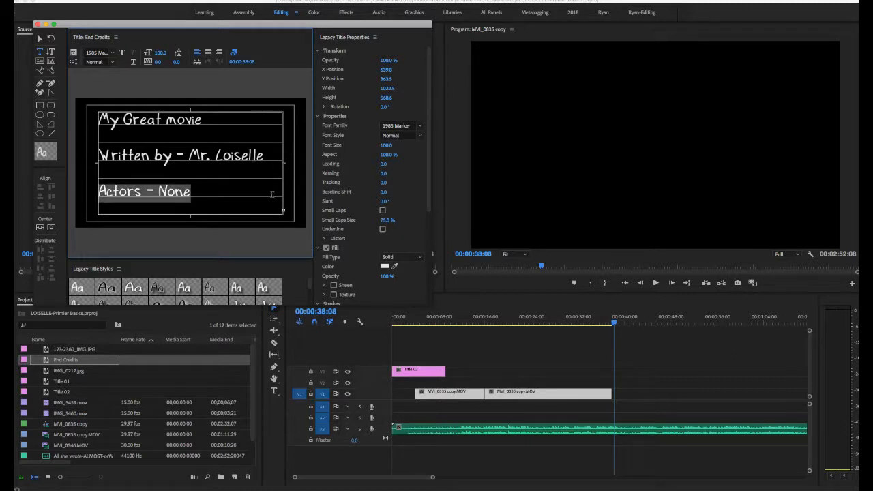
{"action": "key", "text": "super+a"}
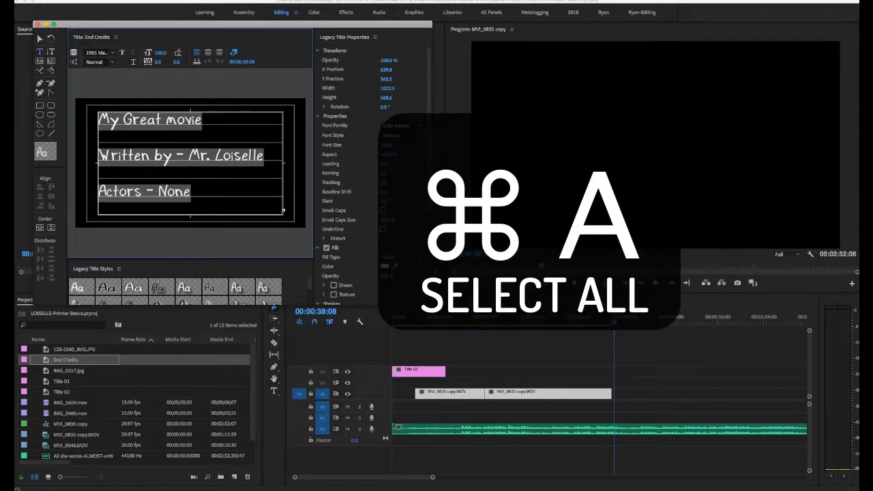
{"action": "left_click_drag", "start_coordinate": [387, 145], "coordinate": [343, 145]}
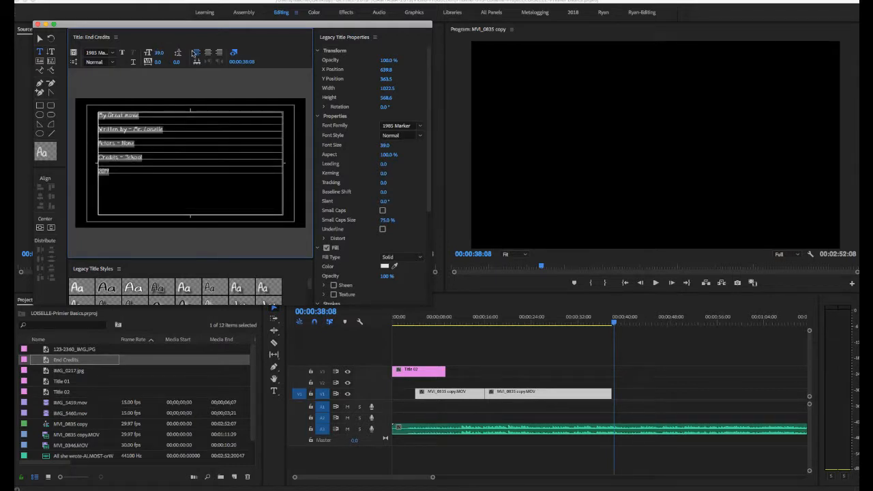
{"action": "left_click", "coordinate": [211, 54]}
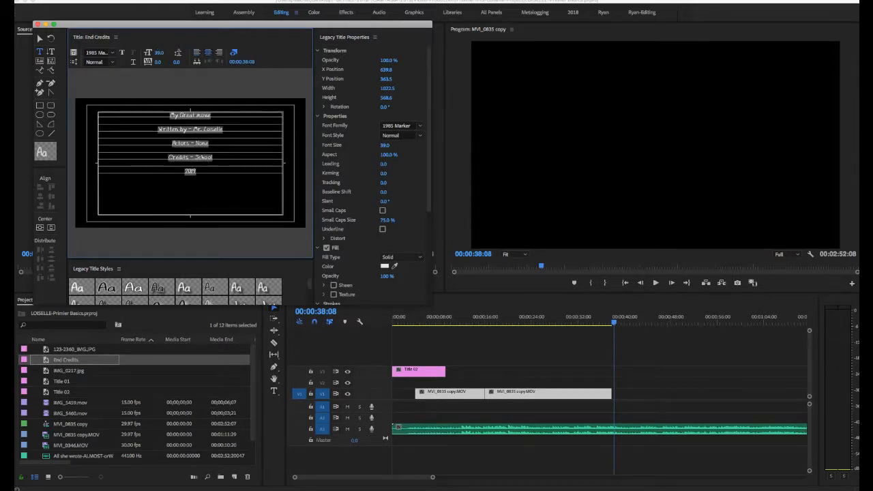
{"action": "left_click_drag", "start_coordinate": [161, 53], "coordinate": [175, 53]}
- Make the End Credits title a roll that starts and ends off screen, and close the title editor
{"action": "left_click", "coordinate": [74, 63]}
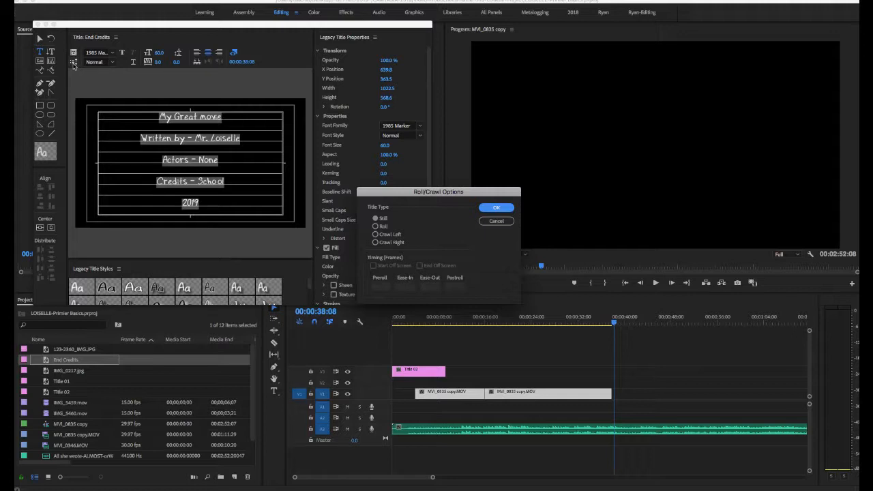
{"action": "left_click", "coordinate": [375, 226]}
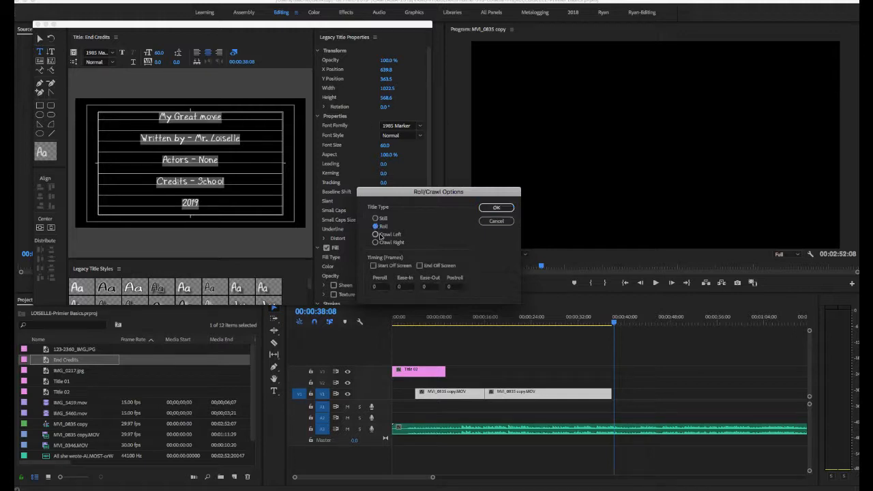
{"action": "left_click", "coordinate": [373, 265]}
{"action": "left_click", "coordinate": [420, 266]}
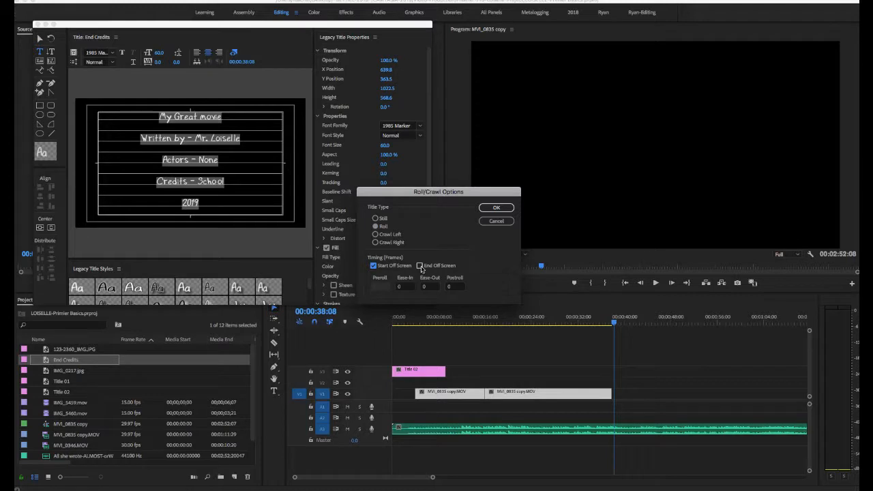
{"action": "left_click", "coordinate": [497, 208]}
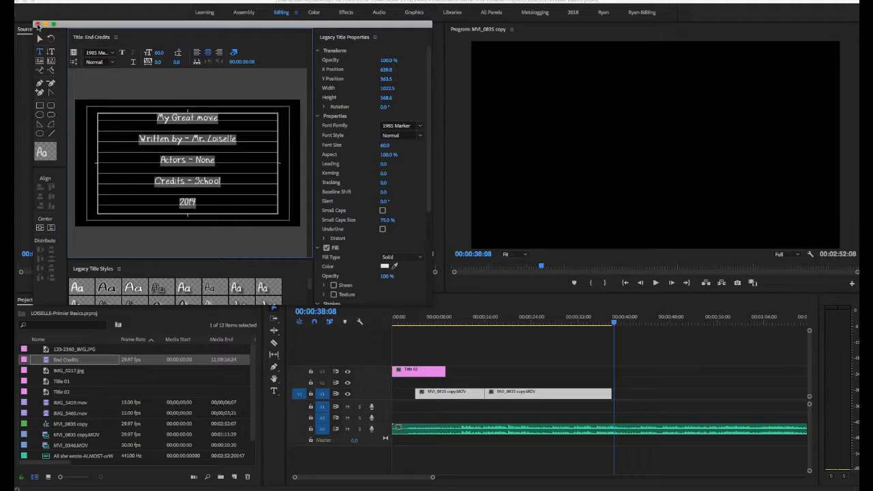
{"action": "left_click", "coordinate": [38, 25]}
- Place the End Credits title on V1 at 00:00:38:08, after the second video clip
{"action": "left_click", "coordinate": [168, 382]}
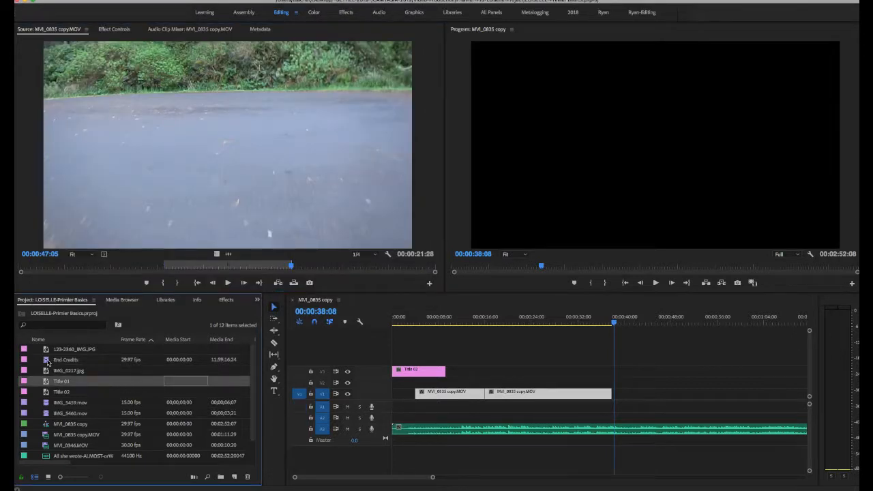
{"action": "left_click", "coordinate": [47, 363]}
{"action": "left_click_drag", "start_coordinate": [48, 363], "coordinate": [622, 403]}
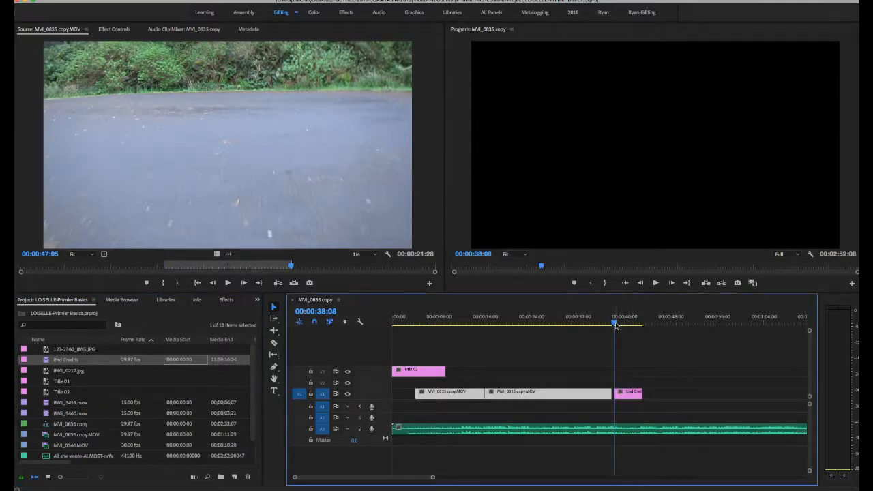
- Preview the rolling credits, lengthen the End Credits clip on V1 to end at about 00:00:50, and play it back from its start
{"action": "key", "text": "space"}
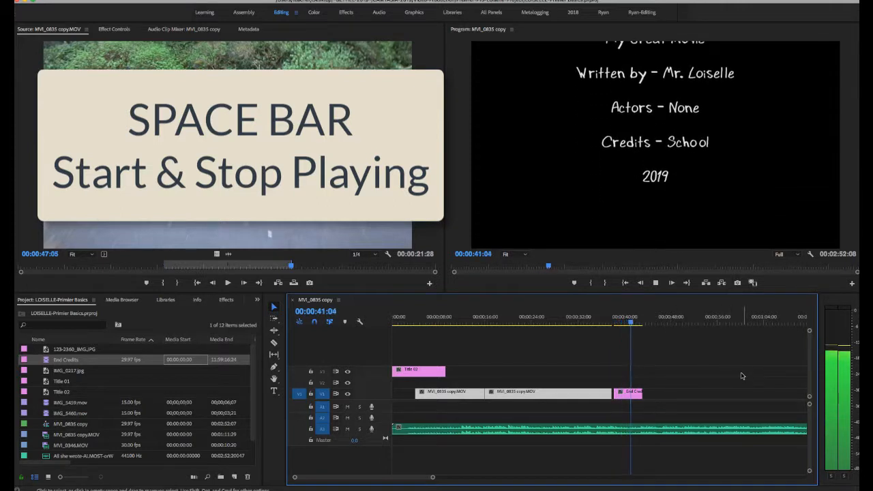
{"action": "key", "text": "space"}
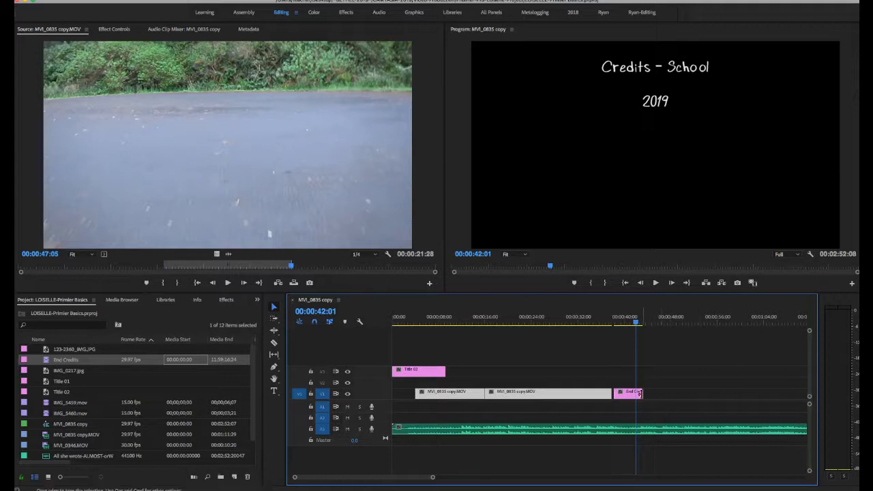
{"action": "left_click_drag", "start_coordinate": [639, 393], "coordinate": [682, 393]}
{"action": "left_click_drag", "start_coordinate": [635, 322], "coordinate": [612, 323]}
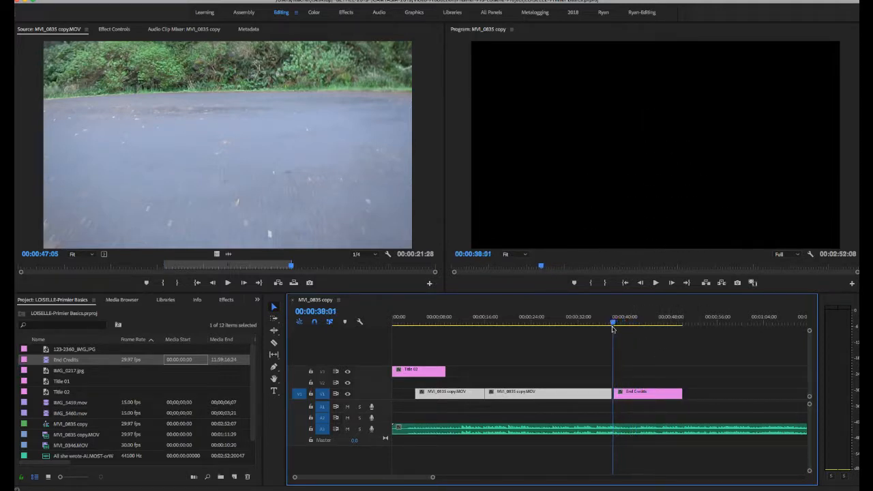
{"action": "key", "text": "space"}
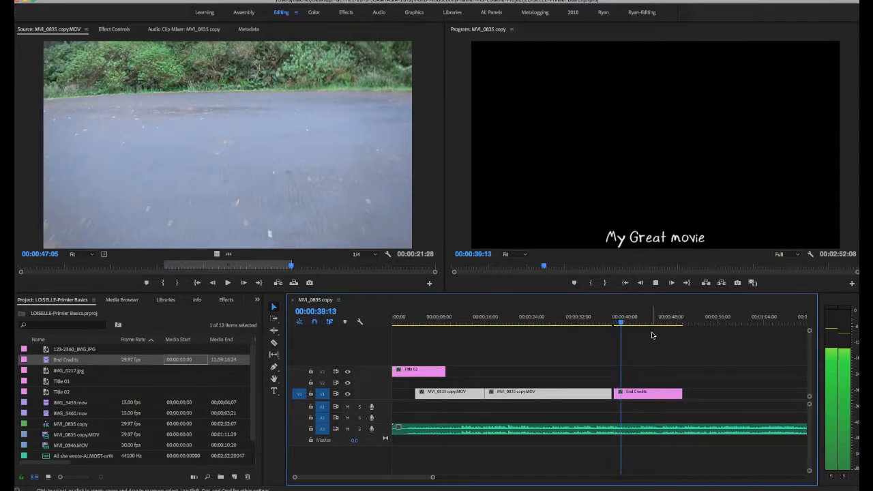
{"action": "key", "text": "space"}
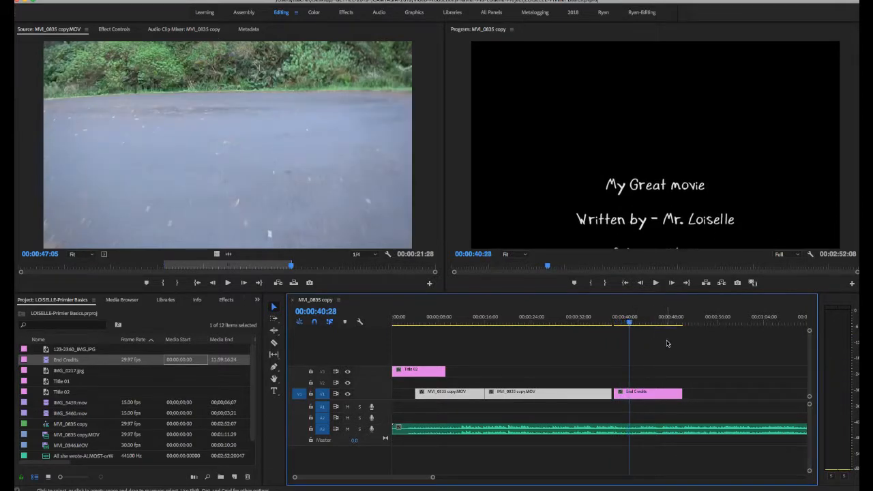
- Shorten the End Credits clip on V1 to end at 00:00:40:28 and play it back from its start
{"action": "left_click_drag", "start_coordinate": [685, 391], "coordinate": [628, 396]}
{"action": "left_click_drag", "start_coordinate": [628, 325], "coordinate": [611, 327]}
{"action": "key", "text": "space"}
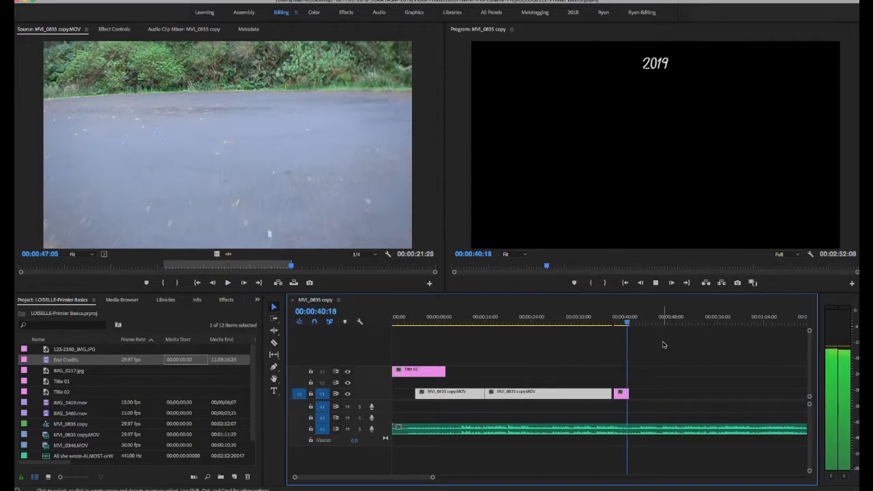
{"action": "key", "text": "space"}
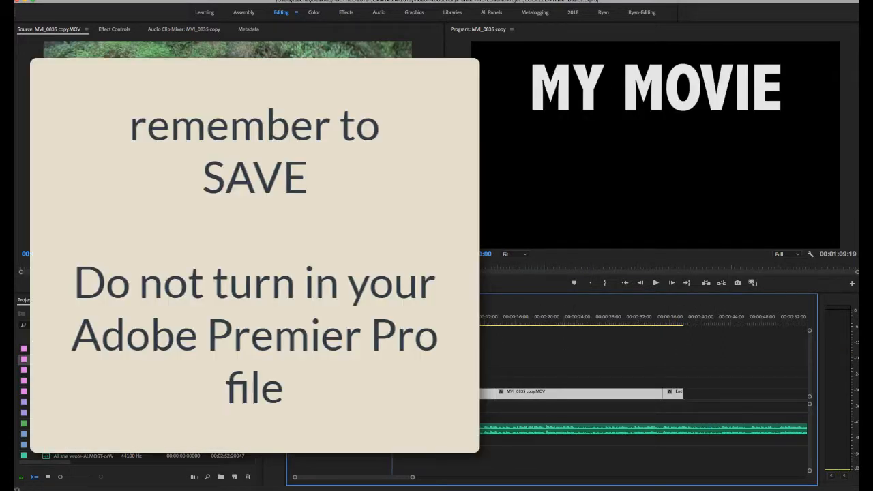
- Move the playhead to 00:00:38:04, the end of the credits, and trim the end of the music clip on A3 to it
{"action": "left_click_drag", "start_coordinate": [397, 322], "coordinate": [685, 333]}
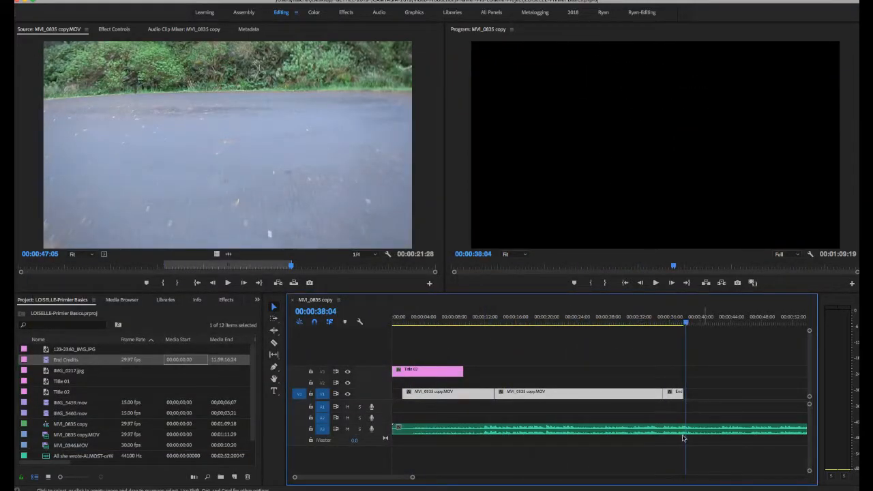
{"action": "mouse_move", "coordinate": [412, 478]}
{"action": "left_mouse_down"}
{"action": "mouse_move", "coordinate": [403, 477]}
{"action": "mouse_move", "coordinate": [453, 480]}
{"action": "left_mouse_up"}
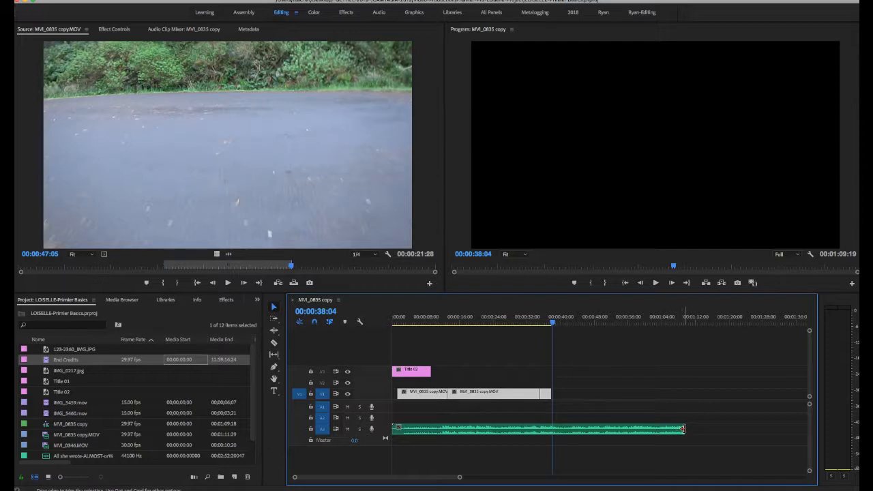
{"action": "left_click_drag", "start_coordinate": [683, 429], "coordinate": [552, 429]}
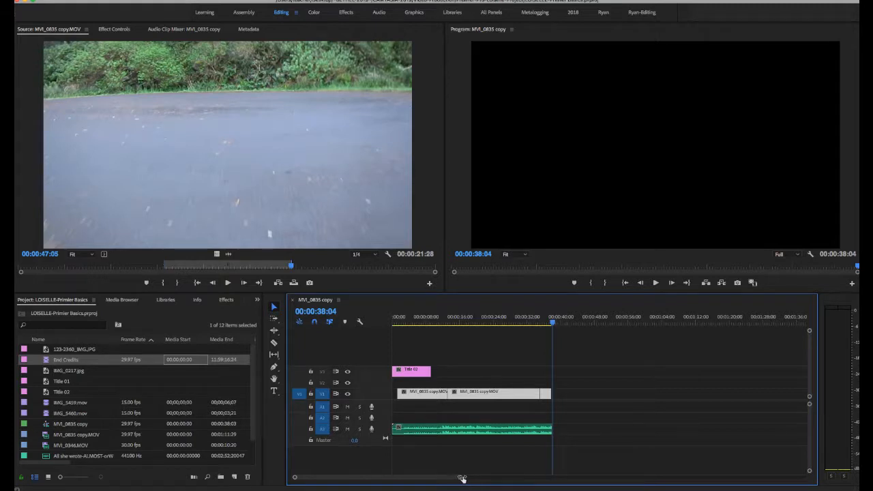
{"action": "left_click_drag", "start_coordinate": [462, 477], "coordinate": [382, 478]}
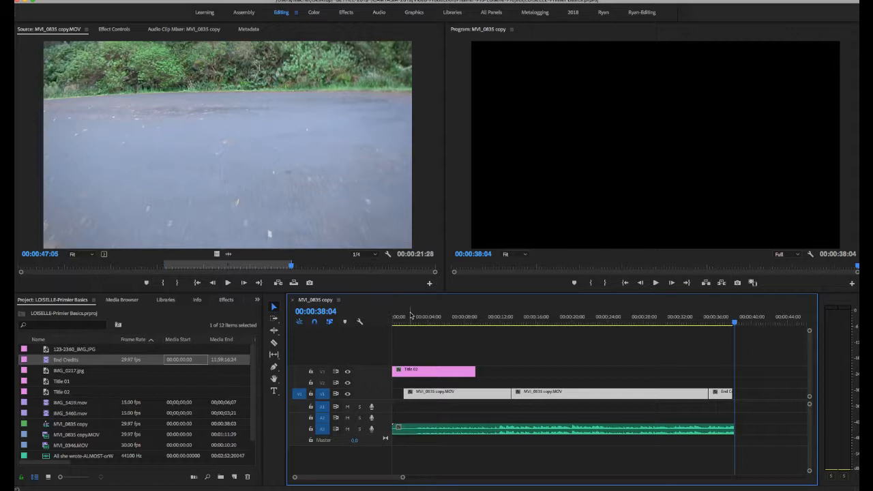
- Start a media export of the sequence with the QuickTime format and the NTSC DV preset
{"action": "left_click", "coordinate": [100, 0]}
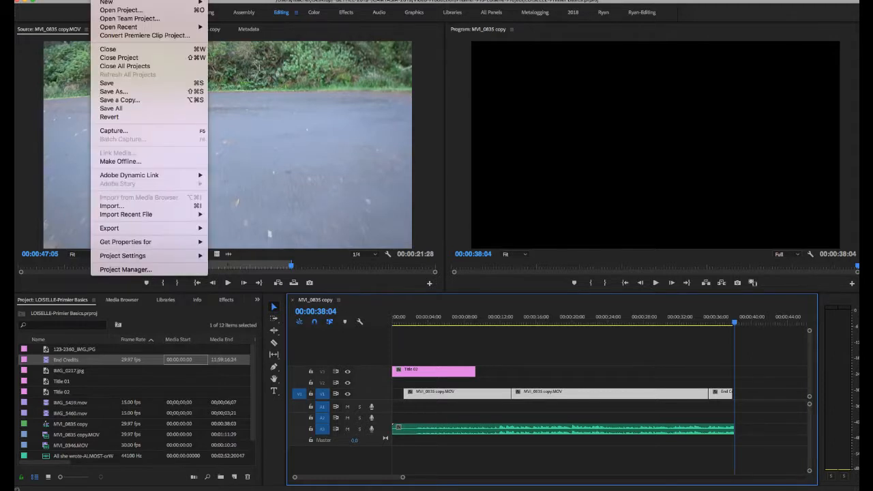
{"action": "mouse_move", "coordinate": [127, 230]}
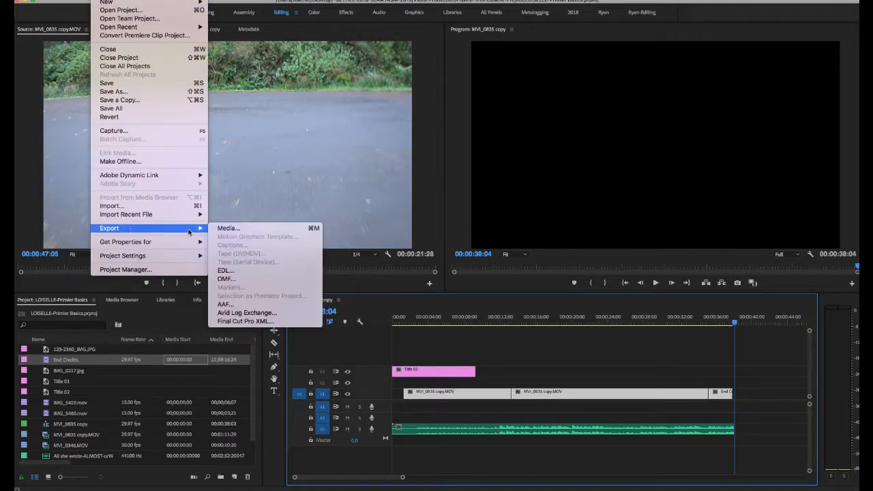
{"action": "left_click", "coordinate": [242, 230]}
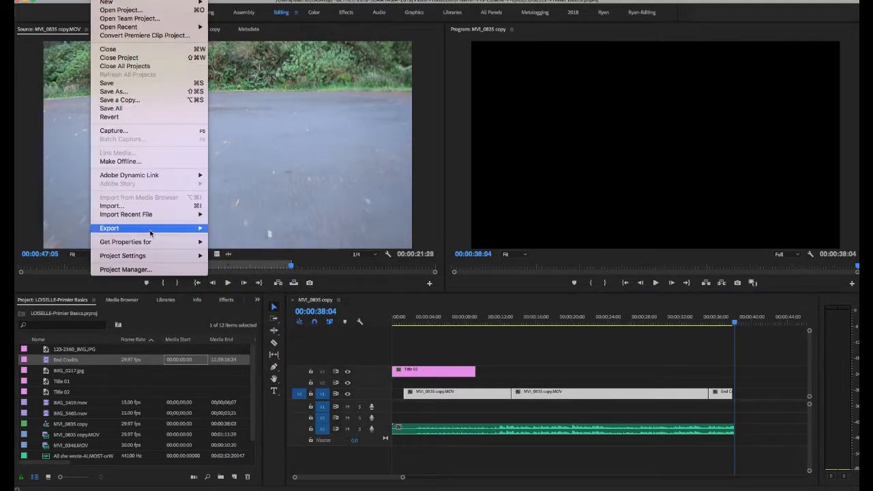
{"action": "mouse_move", "coordinate": [152, 232]}
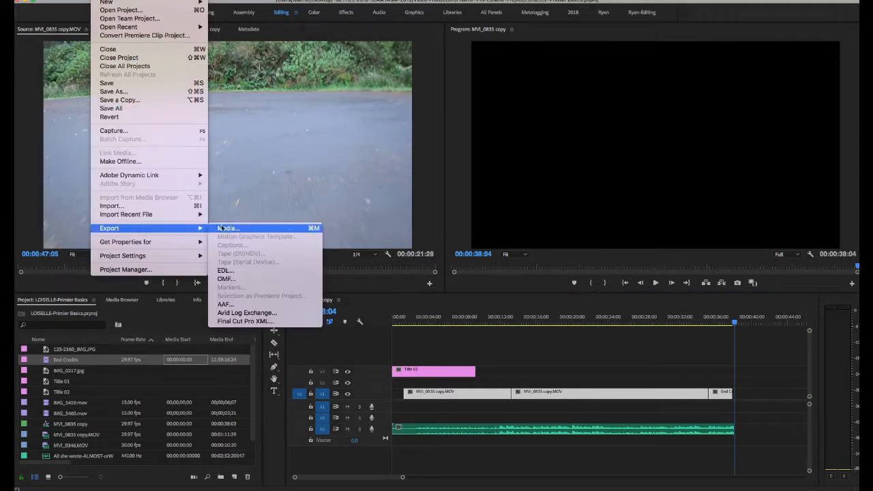
{"action": "left_click", "coordinate": [240, 230]}
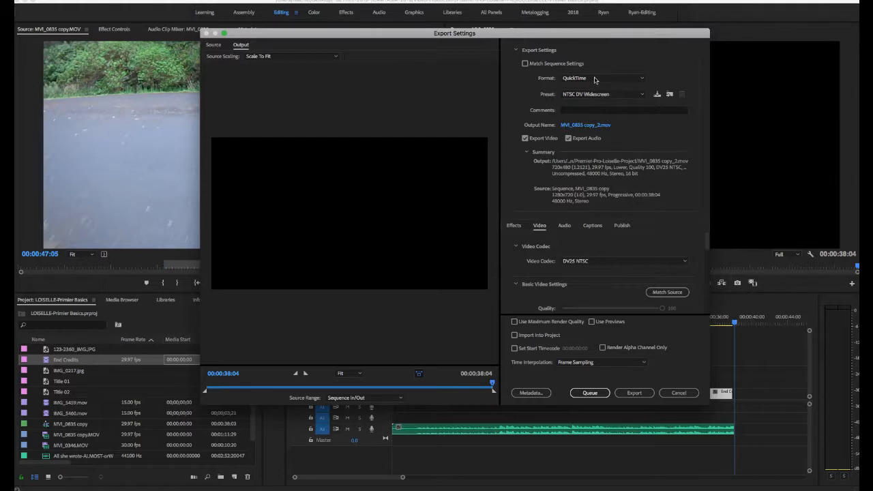
{"action": "left_click", "coordinate": [594, 79]}
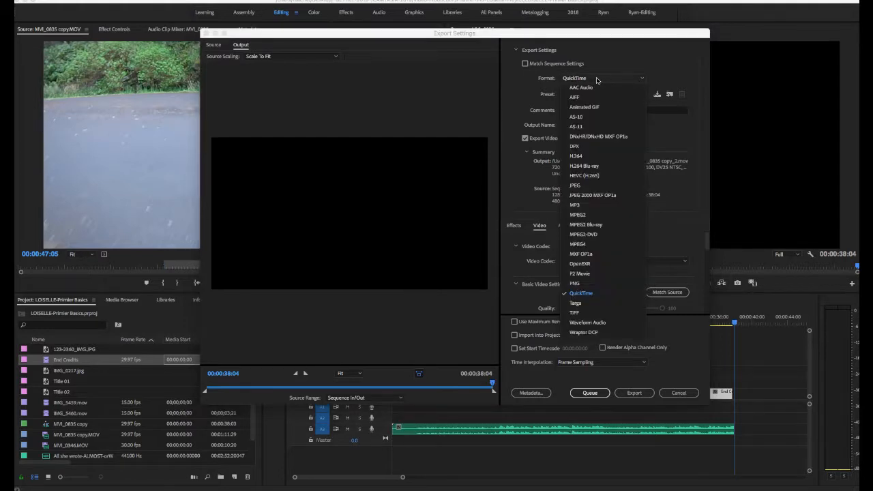
{"action": "left_click", "coordinate": [590, 293]}
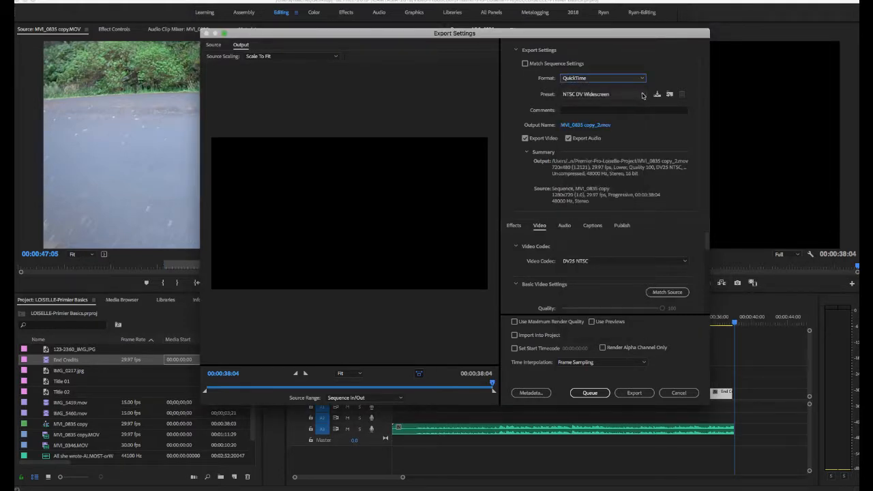
{"action": "left_click", "coordinate": [642, 95]}
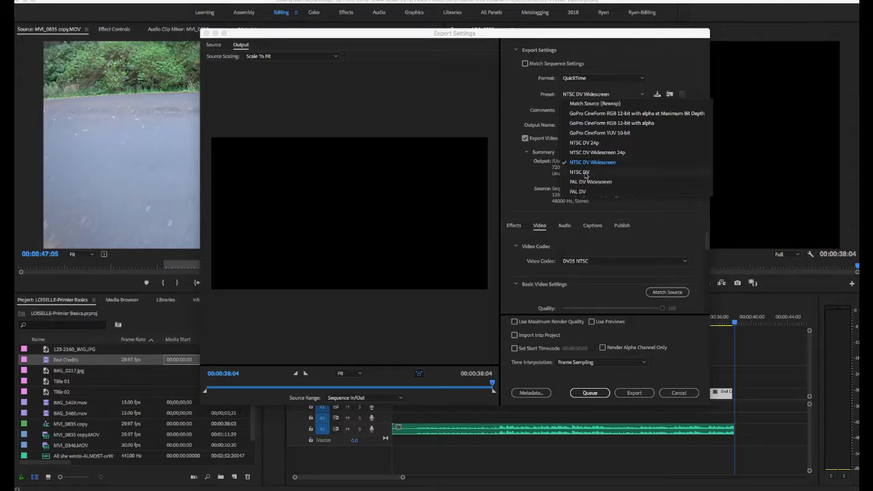
{"action": "left_click", "coordinate": [585, 174]}
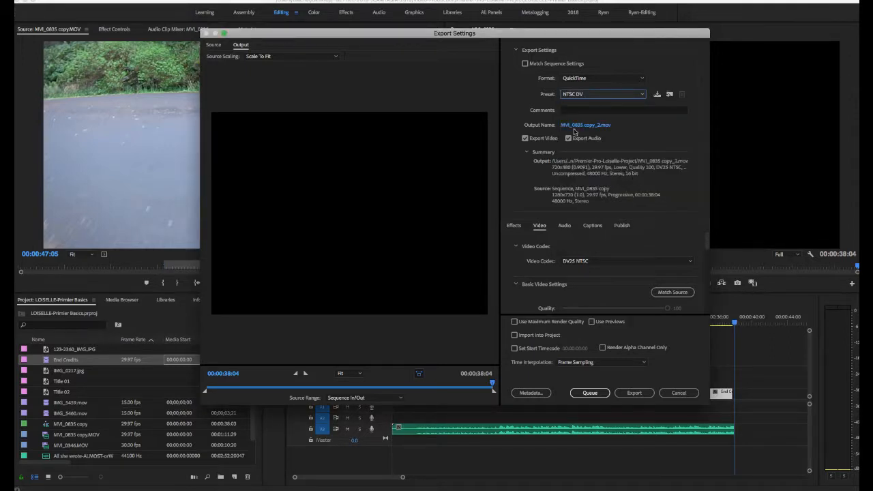
- Name the output movie with the creator's surname plus "-Final", save it in a new project subfolder named Final, and export it
{"action": "left_click", "coordinate": [575, 127]}
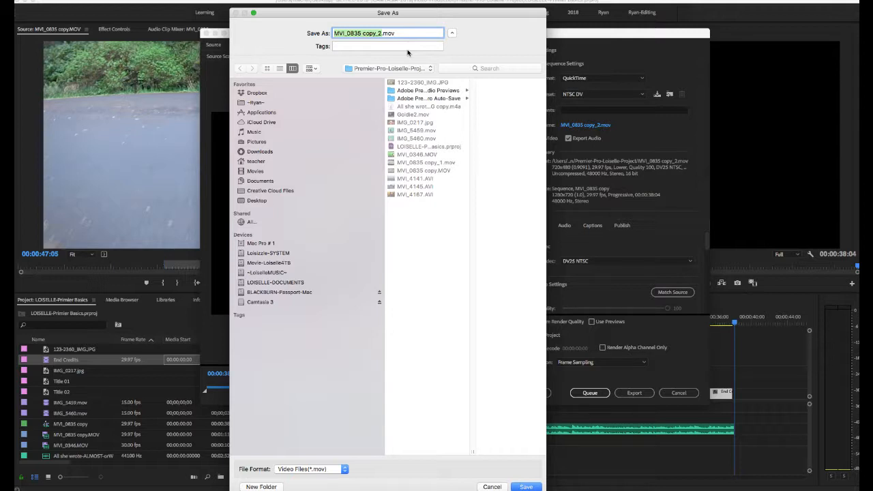
{"action": "type", "text": "Loiselle-Final"}
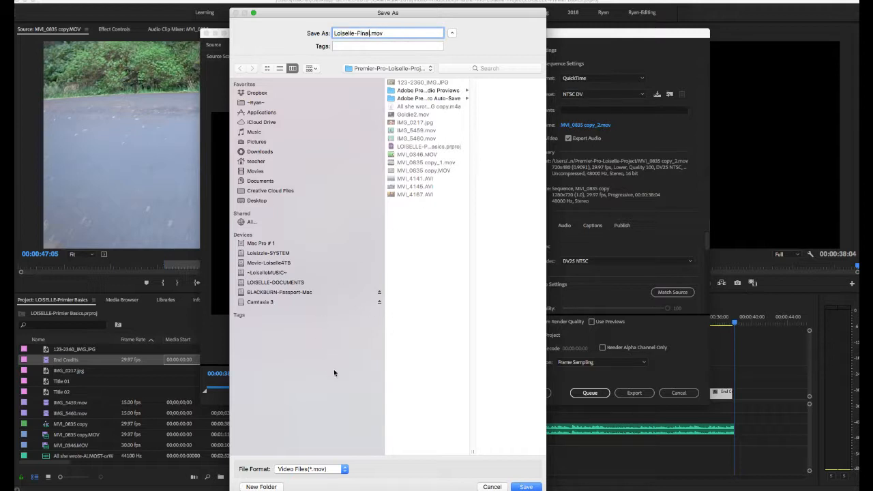
{"action": "left_click", "coordinate": [267, 487]}
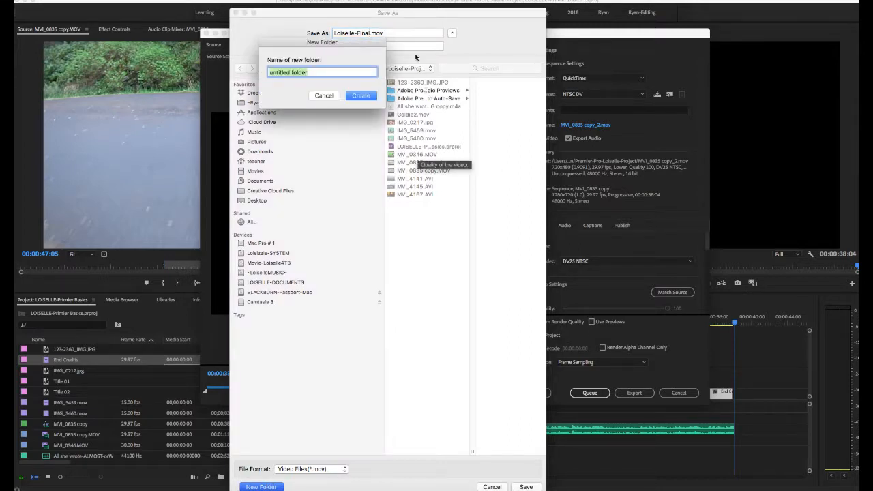
{"action": "type", "text": "Final"}
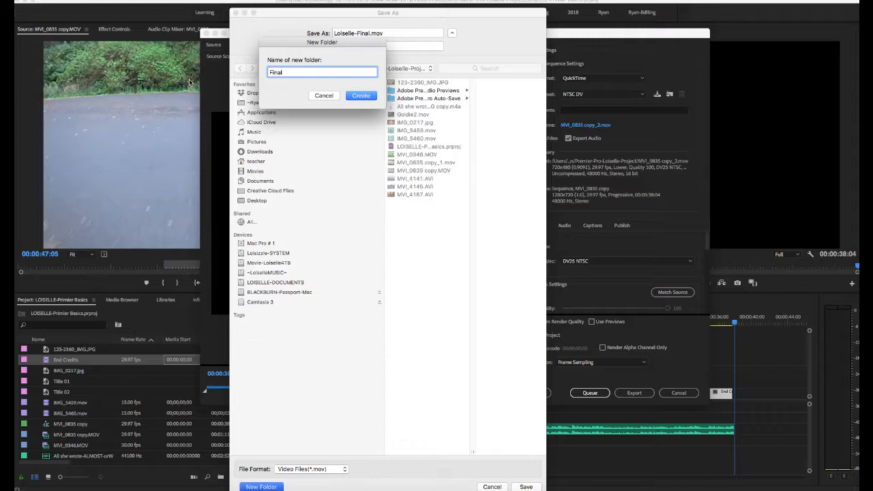
{"action": "left_click", "coordinate": [363, 96]}
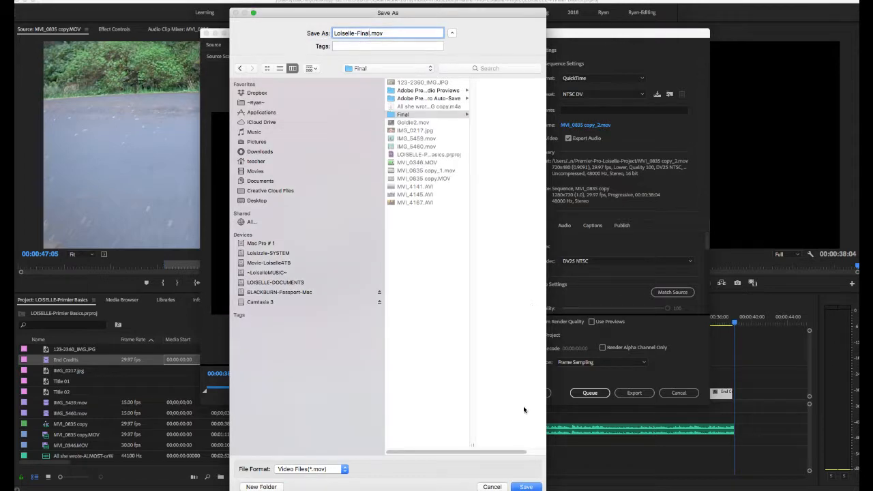
{"action": "left_click", "coordinate": [527, 487]}
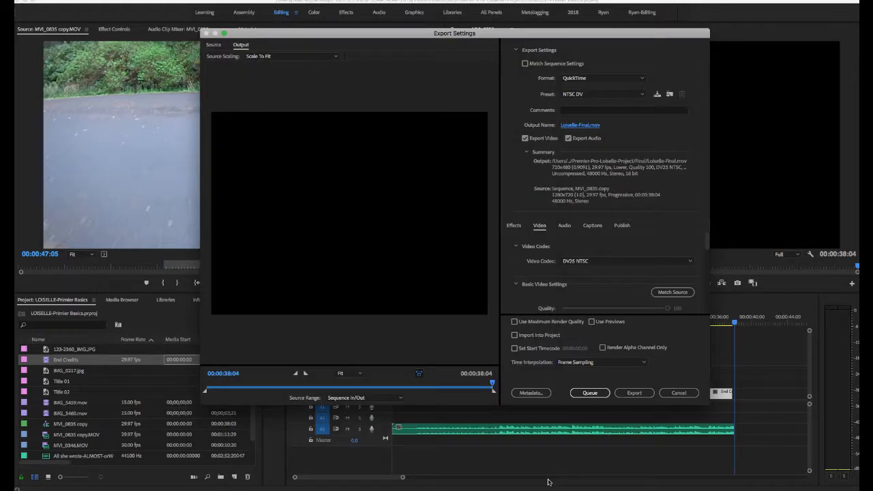
{"action": "left_click", "coordinate": [635, 394]}
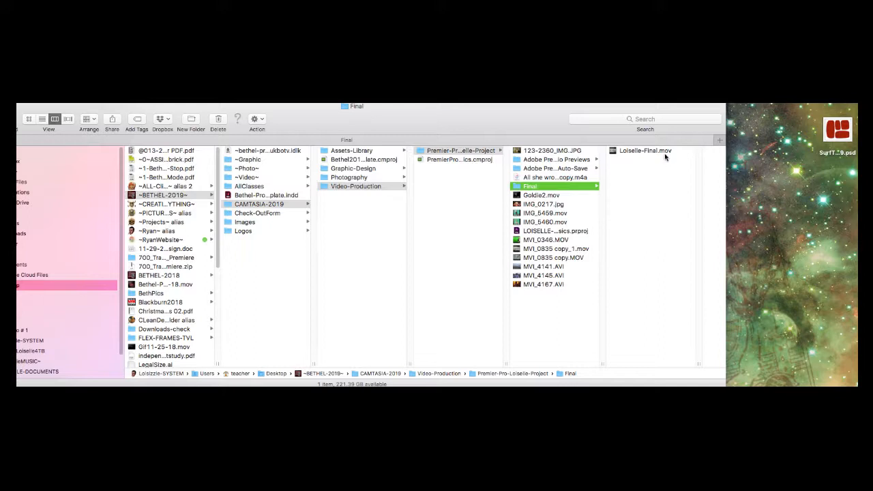
- Switch to Finder and play the preview of the exported movie in the Final folder
{"action": "left_click", "coordinate": [626, 153]}
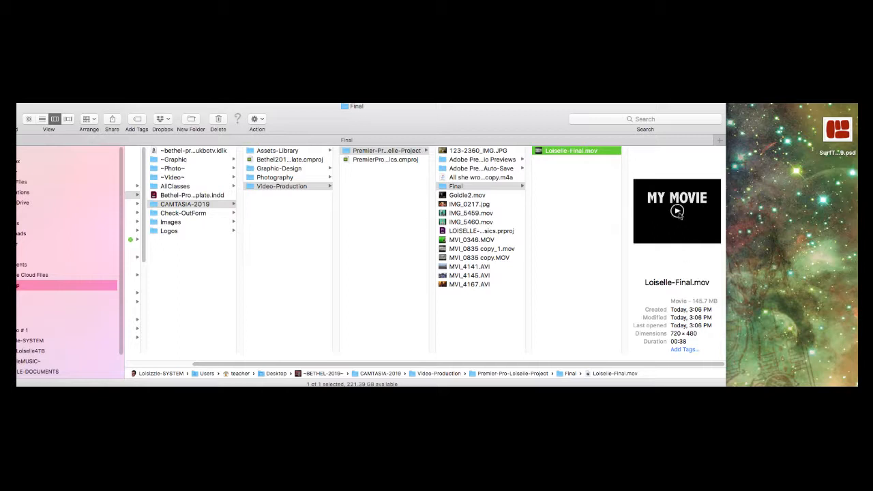
{"action": "left_click", "coordinate": [676, 212]}
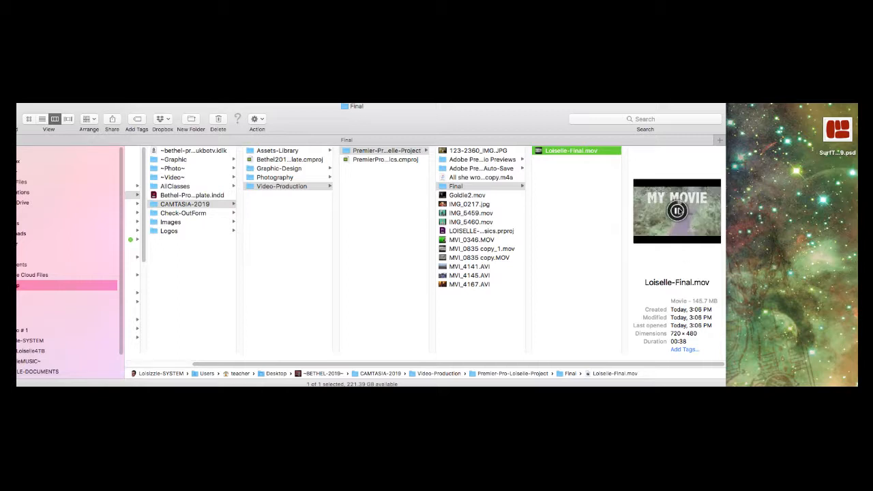